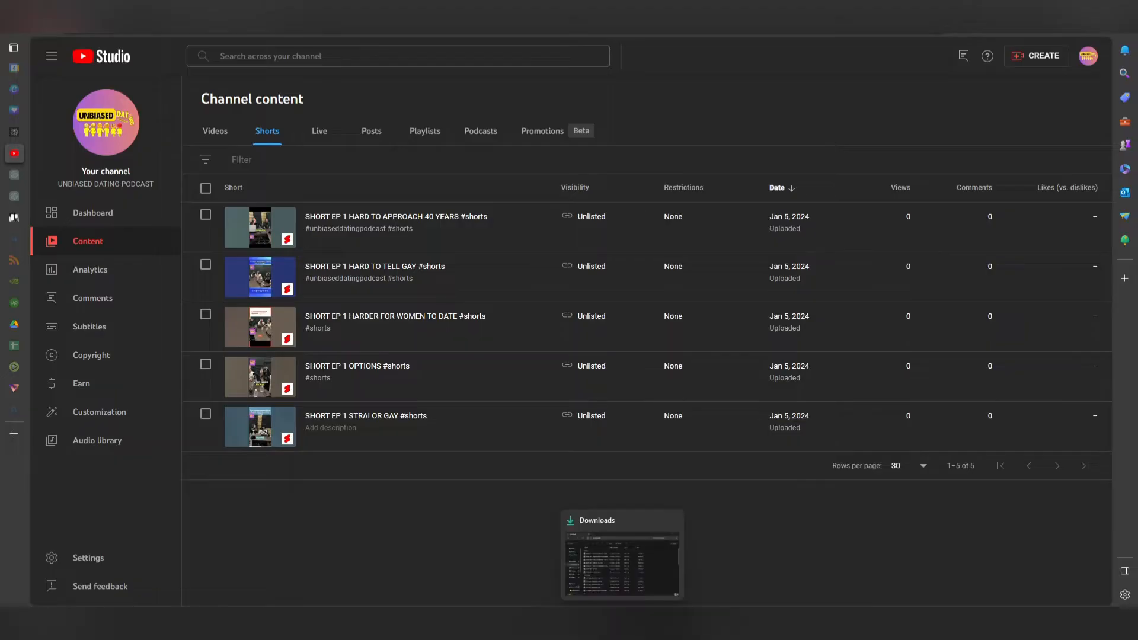
Upload the video SHORT- EP 1 HARDER TO APPROACH MEN JEFF from the Downloads folder as a new video.
{"action": "left_click", "coordinate": [624, 522]}
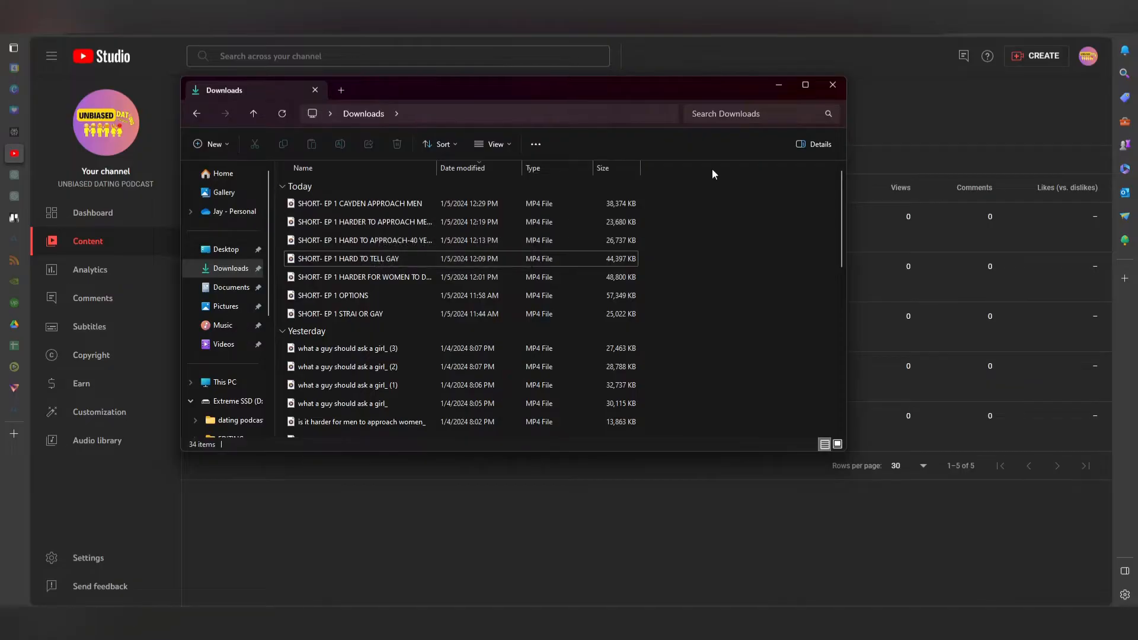
{"action": "left_click", "coordinate": [831, 87]}
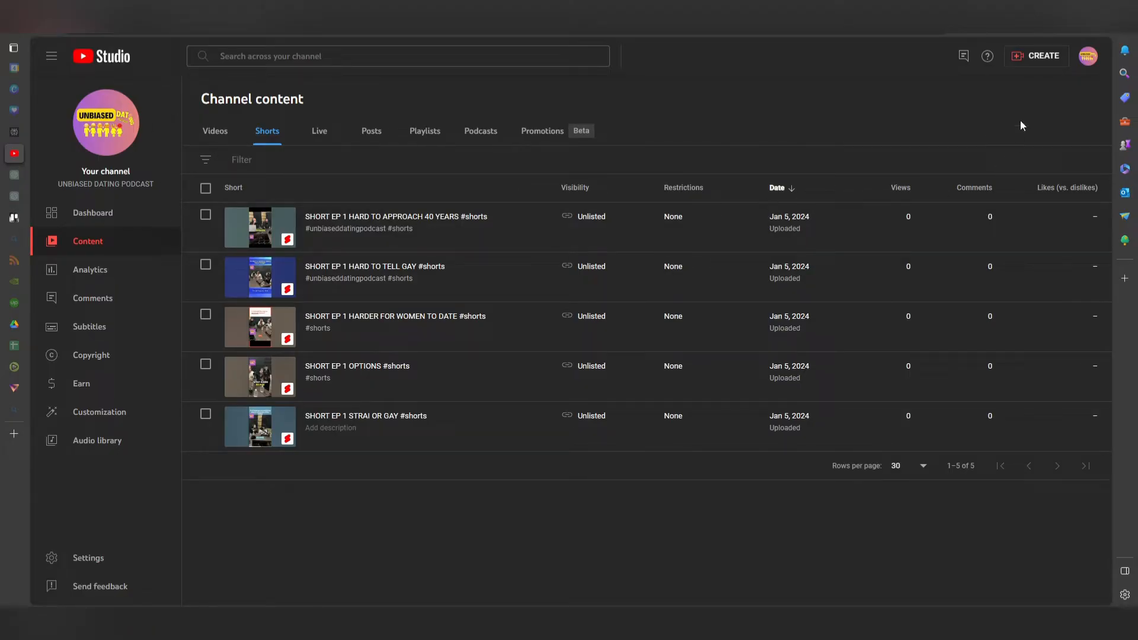
{"action": "left_click", "coordinate": [1033, 58]}
{"action": "left_click", "coordinate": [1037, 86]}
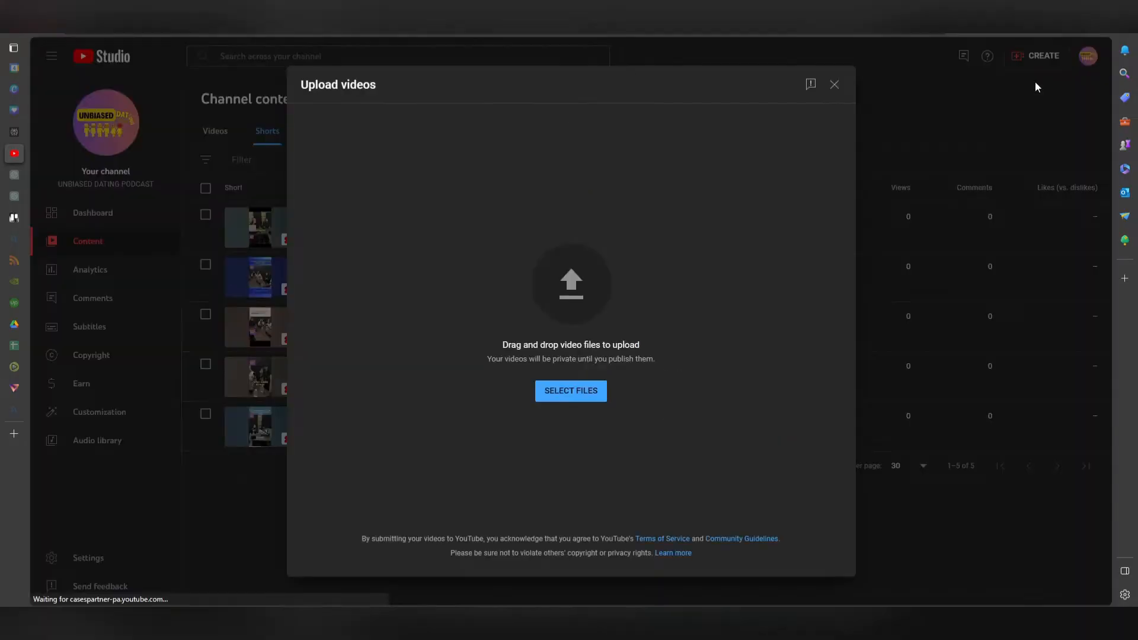
{"action": "left_click", "coordinate": [571, 393]}
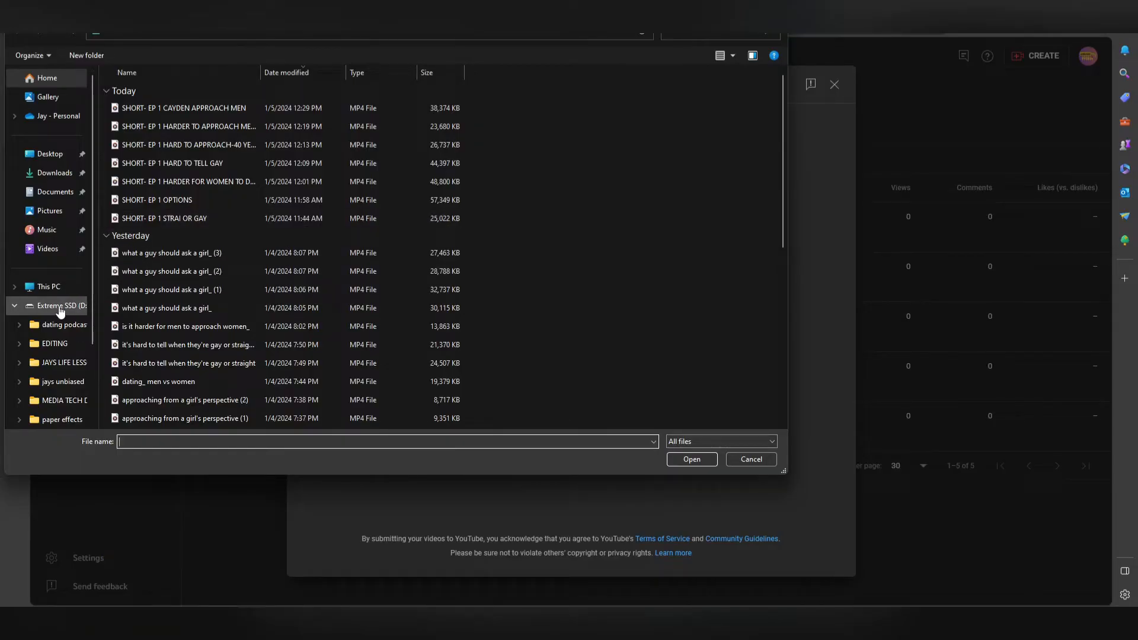
{"action": "left_click", "coordinate": [77, 173]}
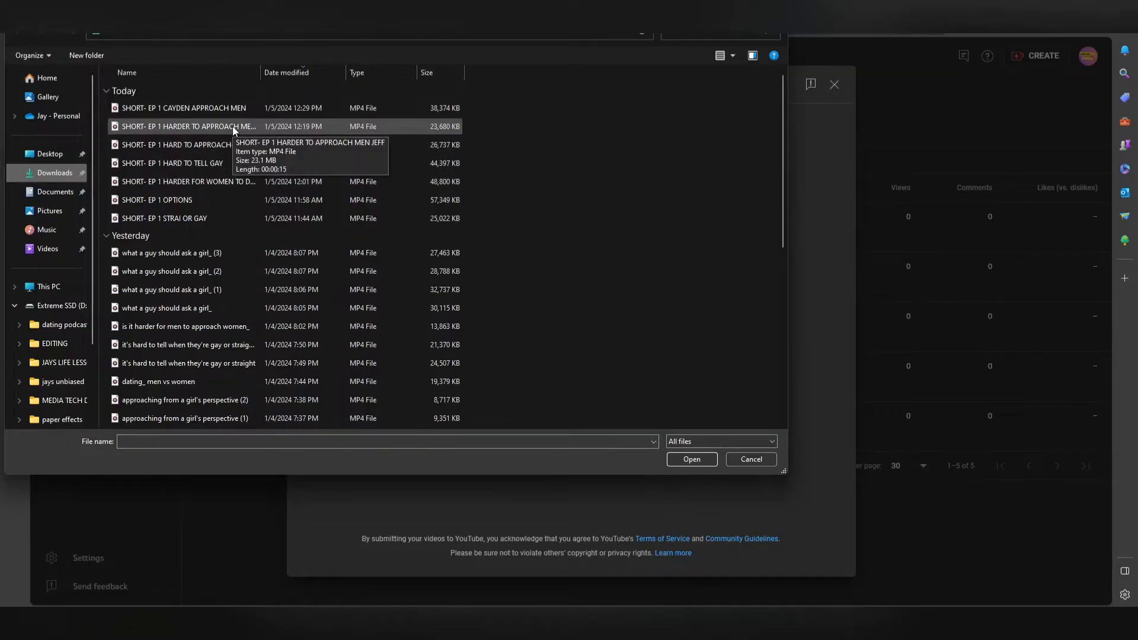
{"action": "left_click", "coordinate": [263, 128]}
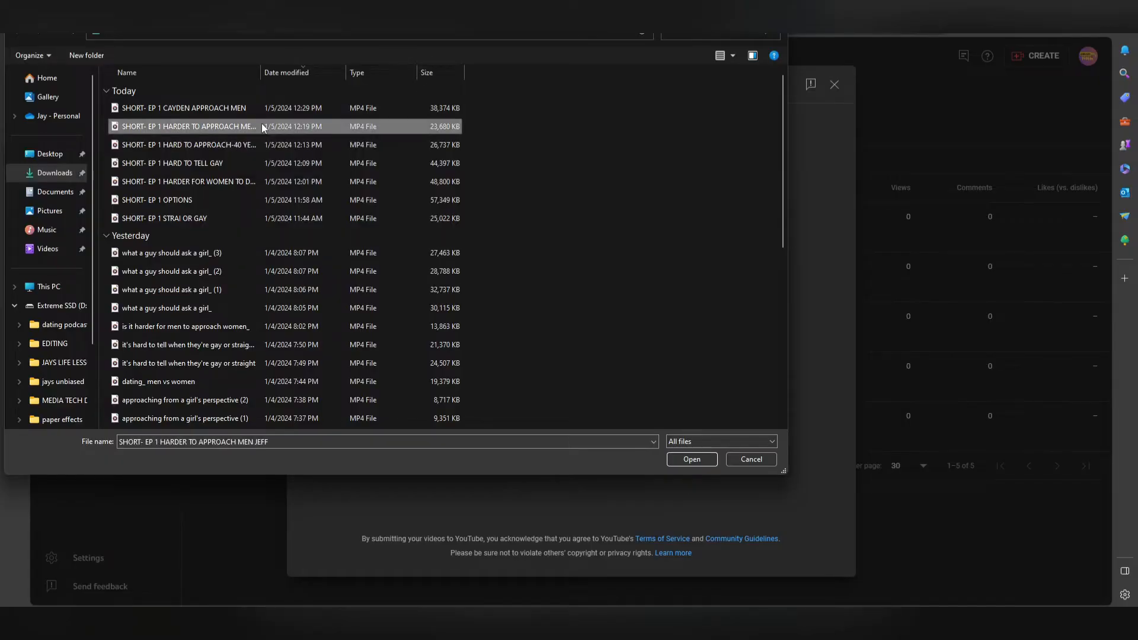
{"action": "left_click", "coordinate": [710, 459]}
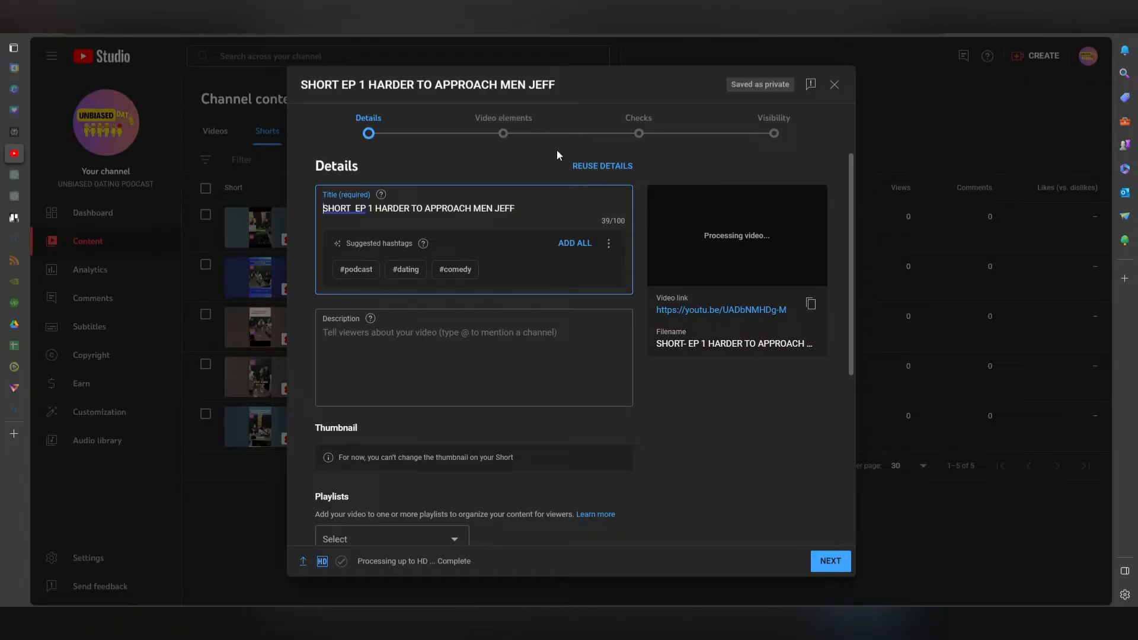
Reuse all details except the title from the short SHORT EP 1 HARD TO APPROACH 40 YEARS #shorts.
{"action": "left_click", "coordinate": [593, 168]}
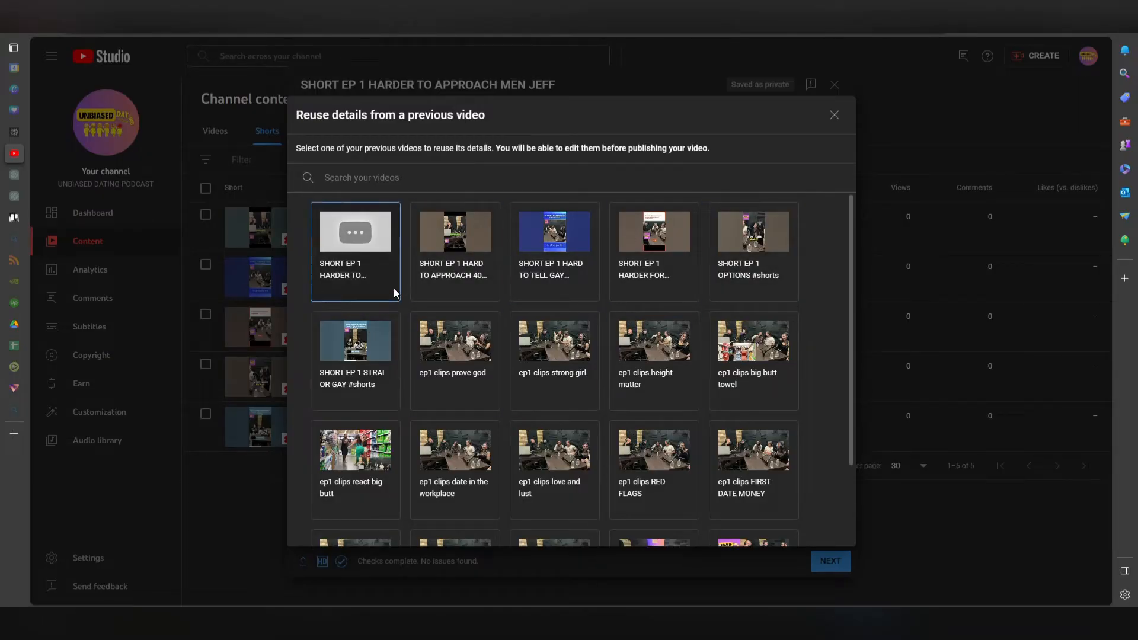
{"action": "left_click", "coordinate": [414, 274]}
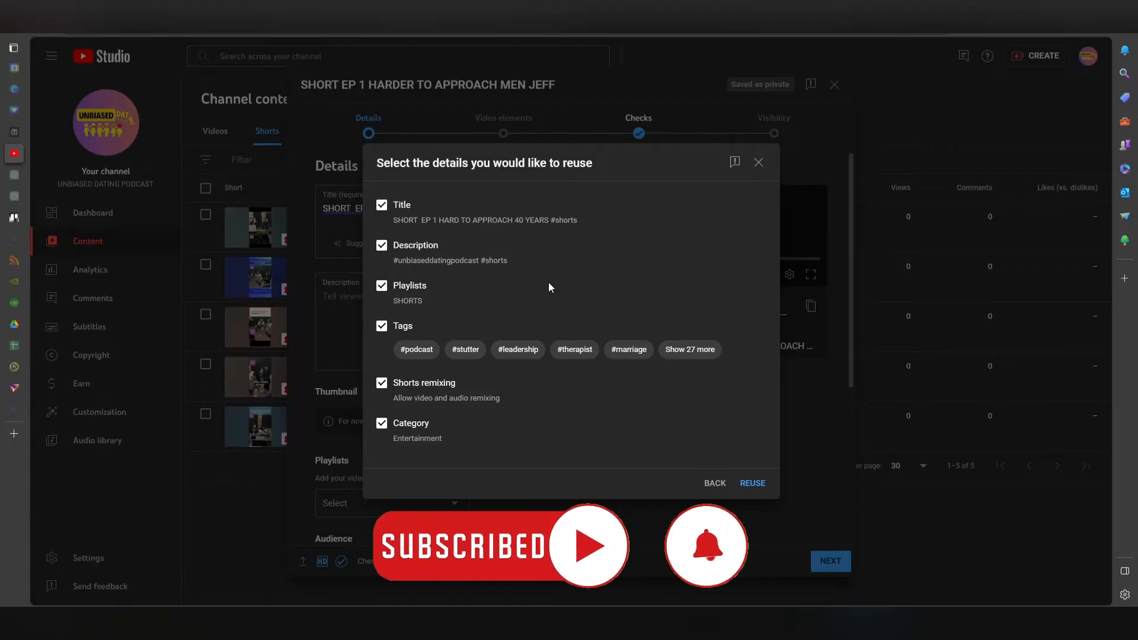
{"action": "left_click", "coordinate": [383, 207]}
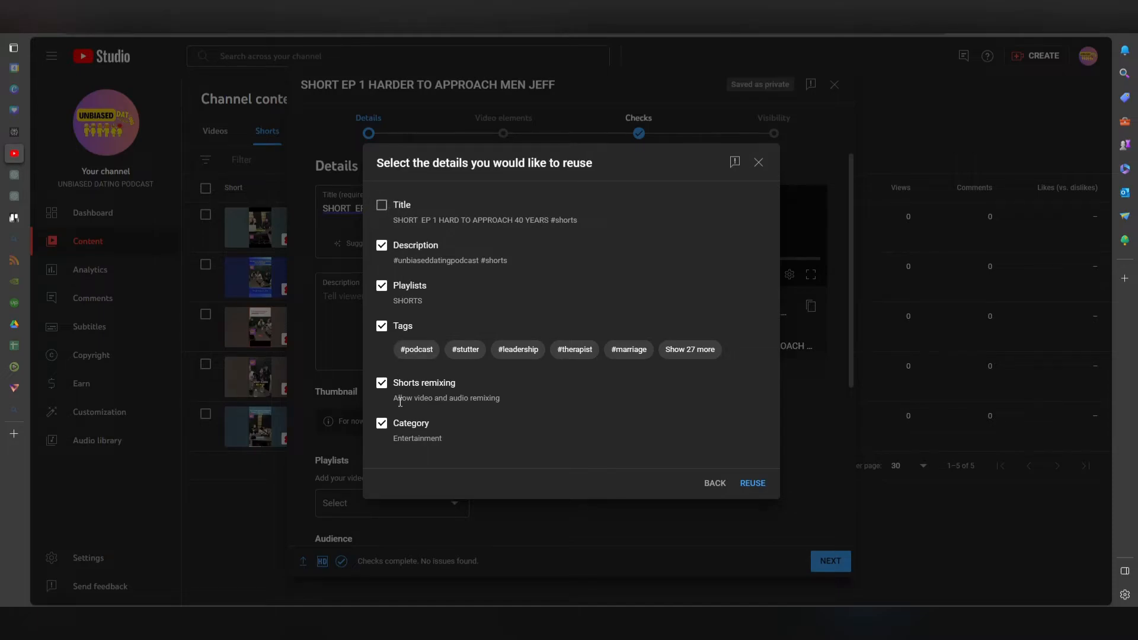
{"action": "left_click", "coordinate": [753, 483]}
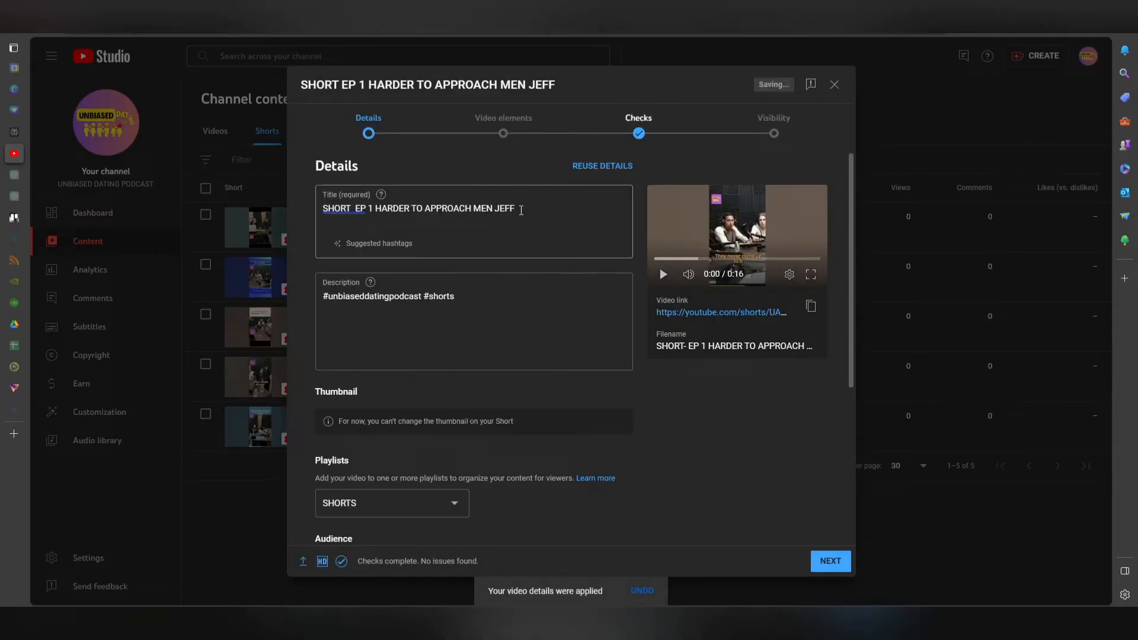
Append the hashtag #shorts to the end of the video title.
{"action": "left_click", "coordinate": [521, 207]}
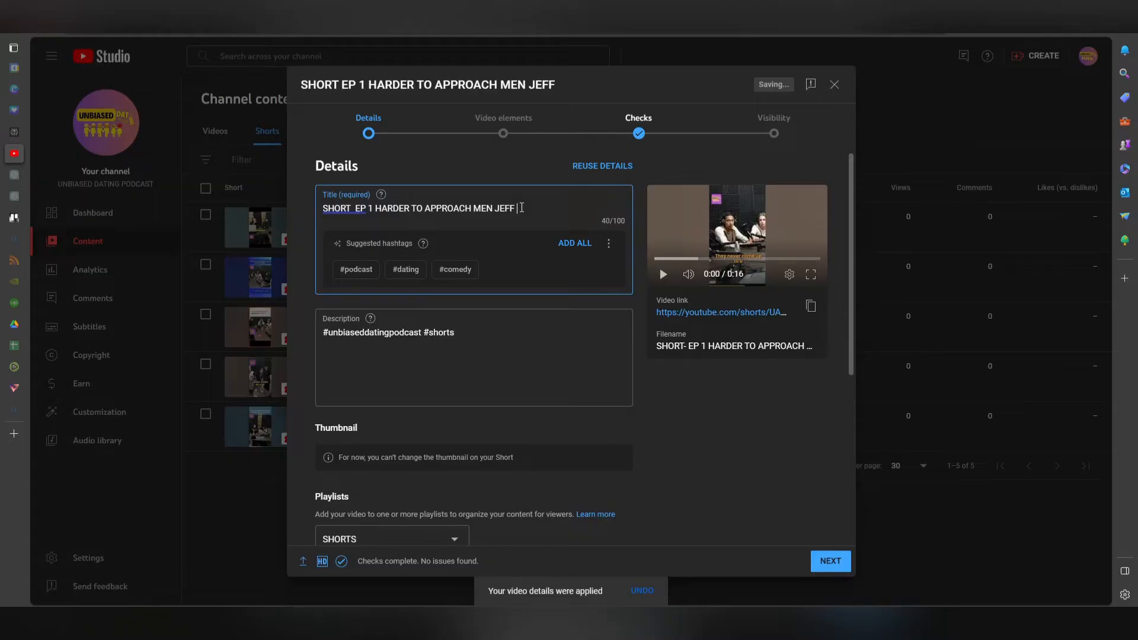
{"action": "type", "text": "#sho"}
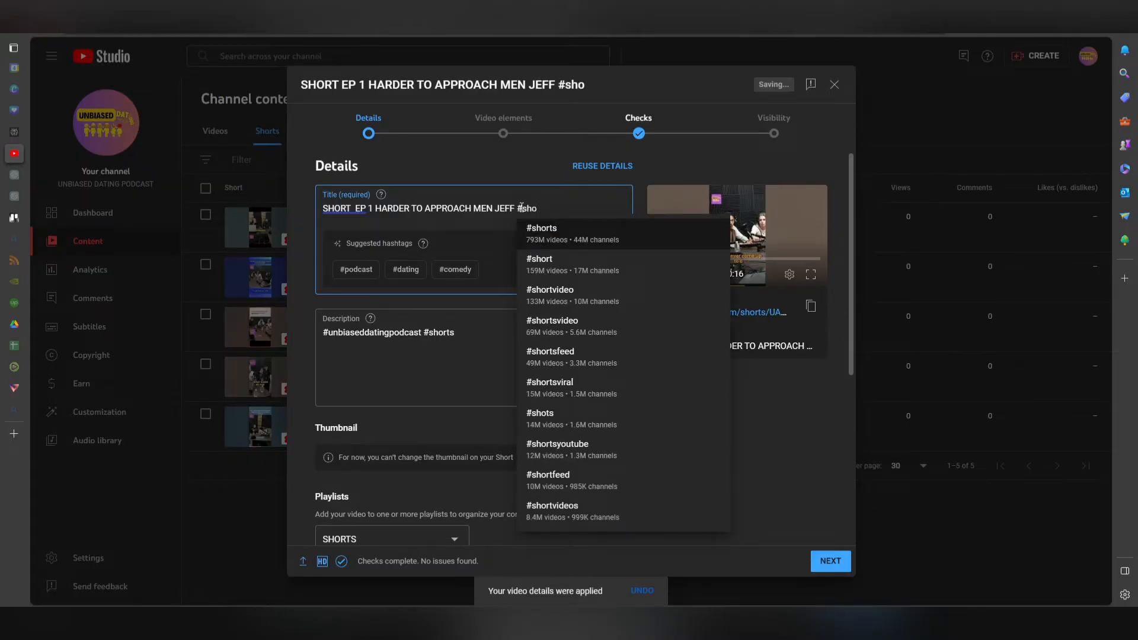
{"action": "type", "text": "rt"}
{"action": "left_click", "coordinate": [598, 240]}
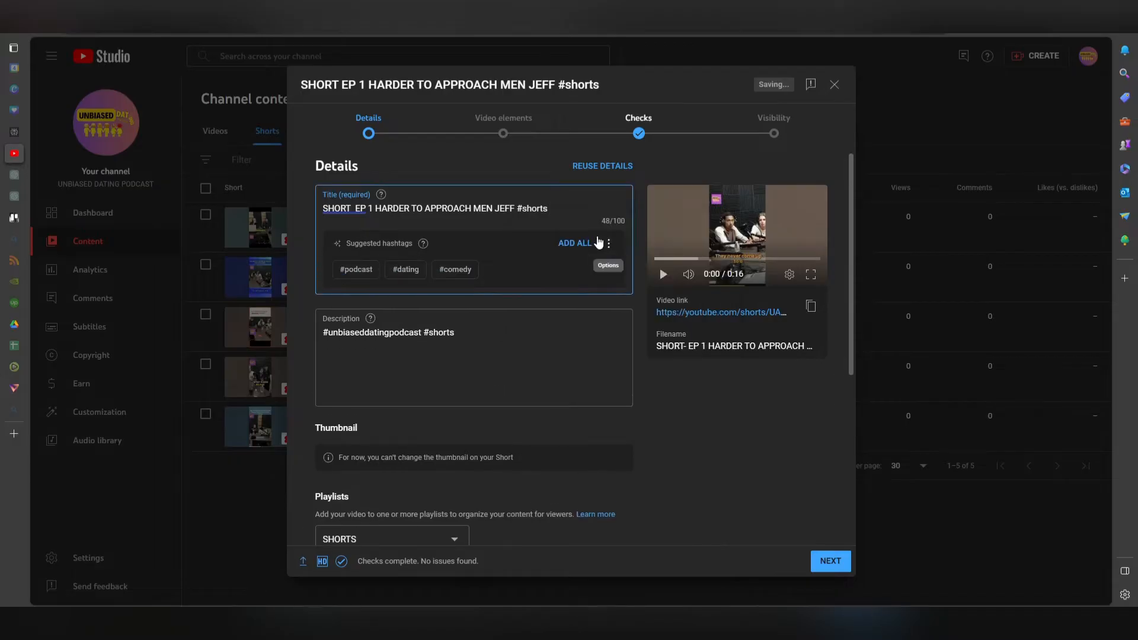
Check the video's playlist selection, keeping SHORTS as the chosen playlist.
{"action": "scroll", "coordinate": [515, 285], "scroll_direction": "down", "scroll_amount": 1}
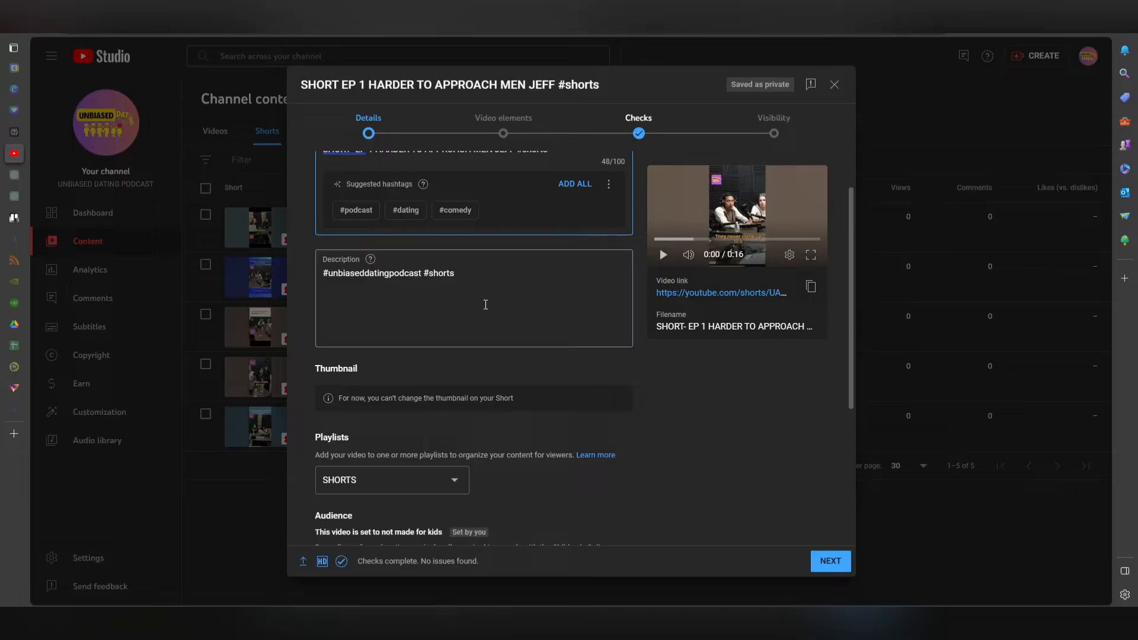
{"action": "scroll", "coordinate": [485, 305], "scroll_direction": "down", "scroll_amount": 2}
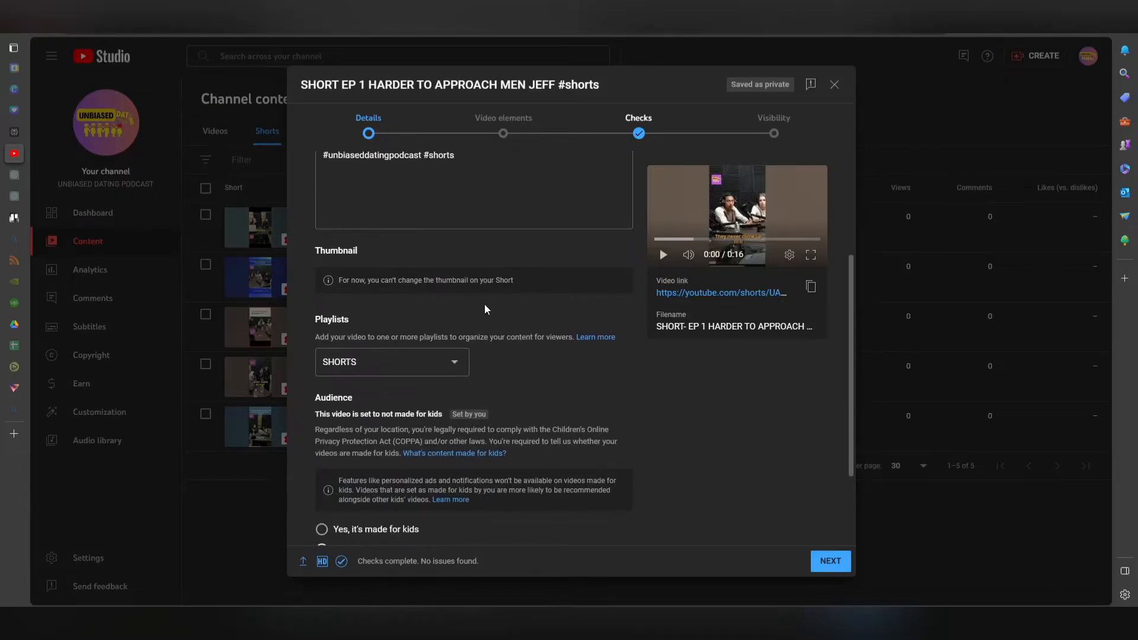
{"action": "scroll", "coordinate": [485, 304], "scroll_direction": "down", "scroll_amount": 2}
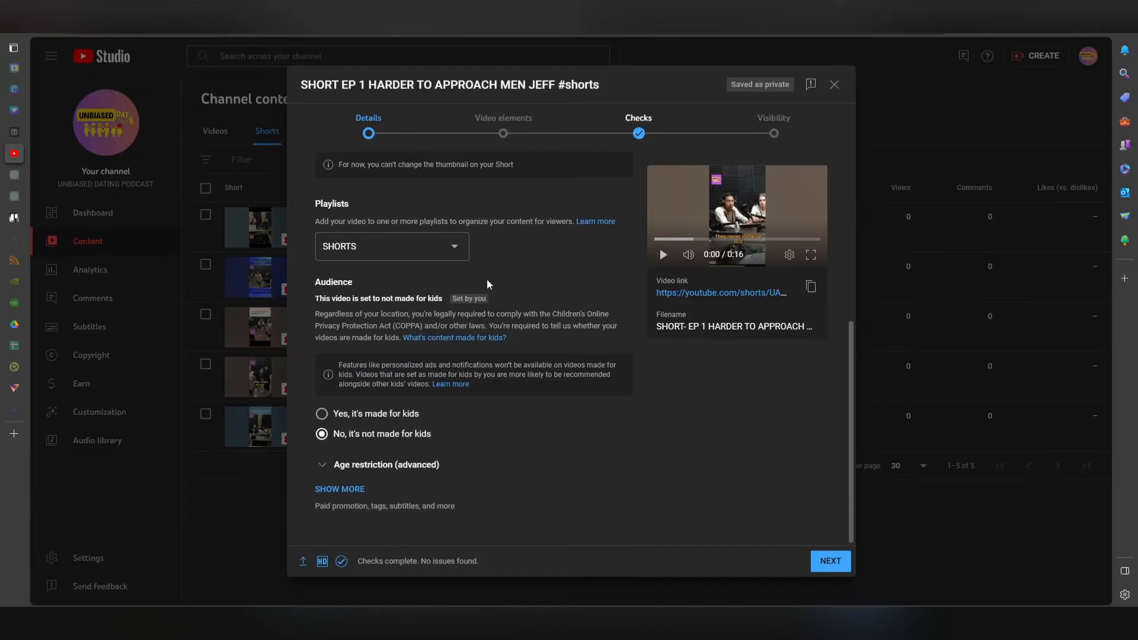
{"action": "left_click", "coordinate": [457, 250]}
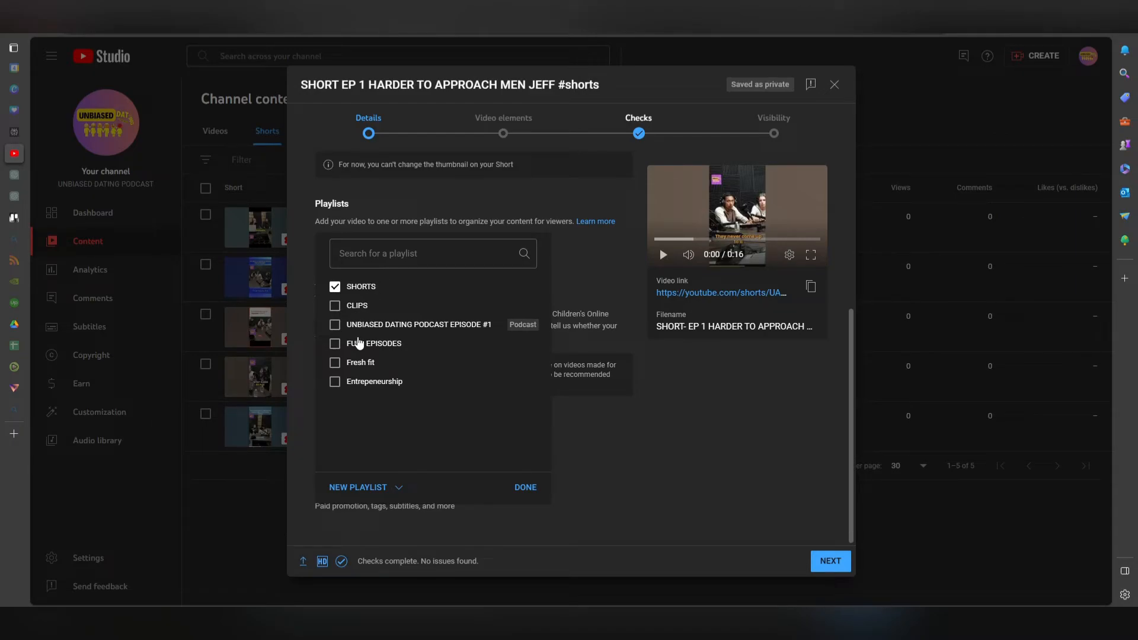
{"action": "left_click", "coordinate": [526, 487]}
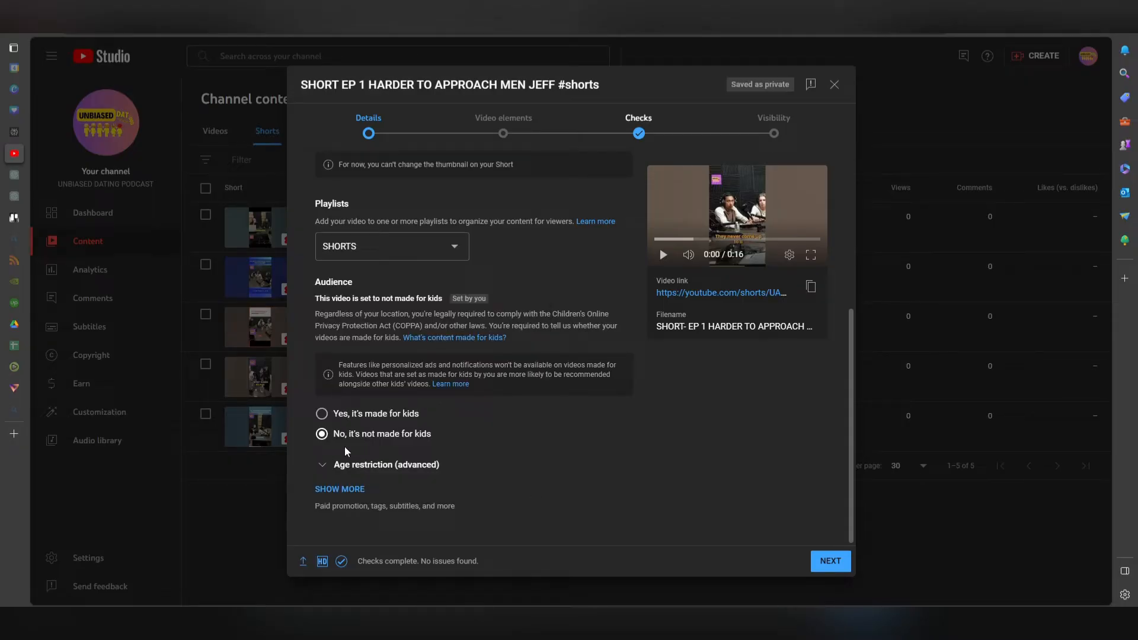
Show more options and review the reused tags and the other advanced settings.
{"action": "left_click", "coordinate": [347, 492]}
{"action": "scroll", "coordinate": [409, 474], "scroll_direction": "down", "scroll_amount": 3}
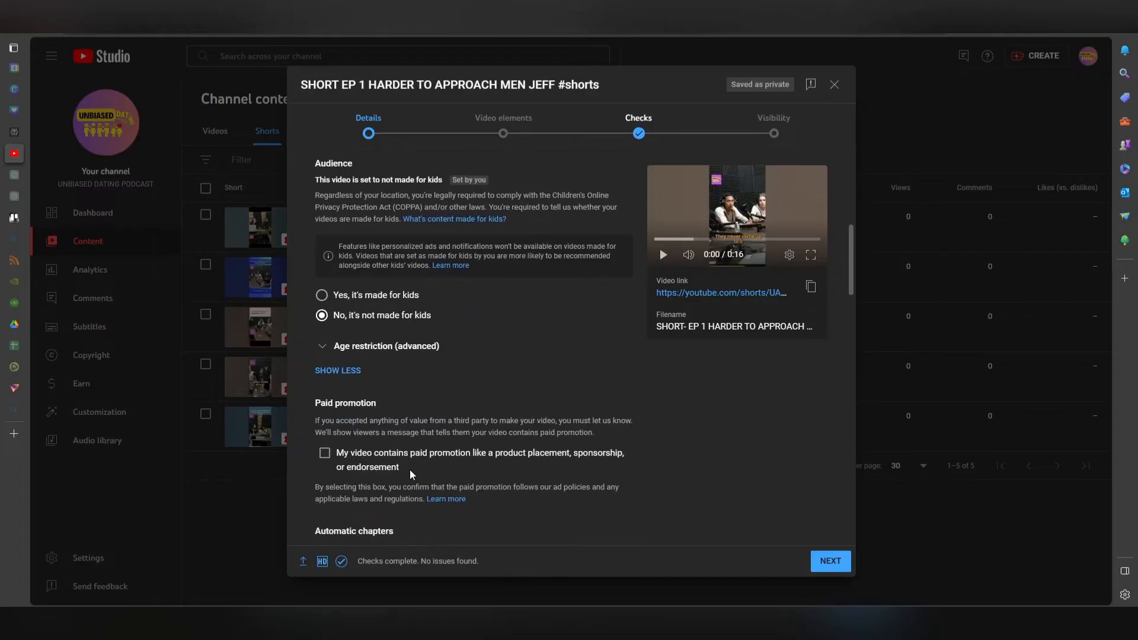
{"action": "scroll", "coordinate": [418, 447], "scroll_direction": "down", "scroll_amount": 7}
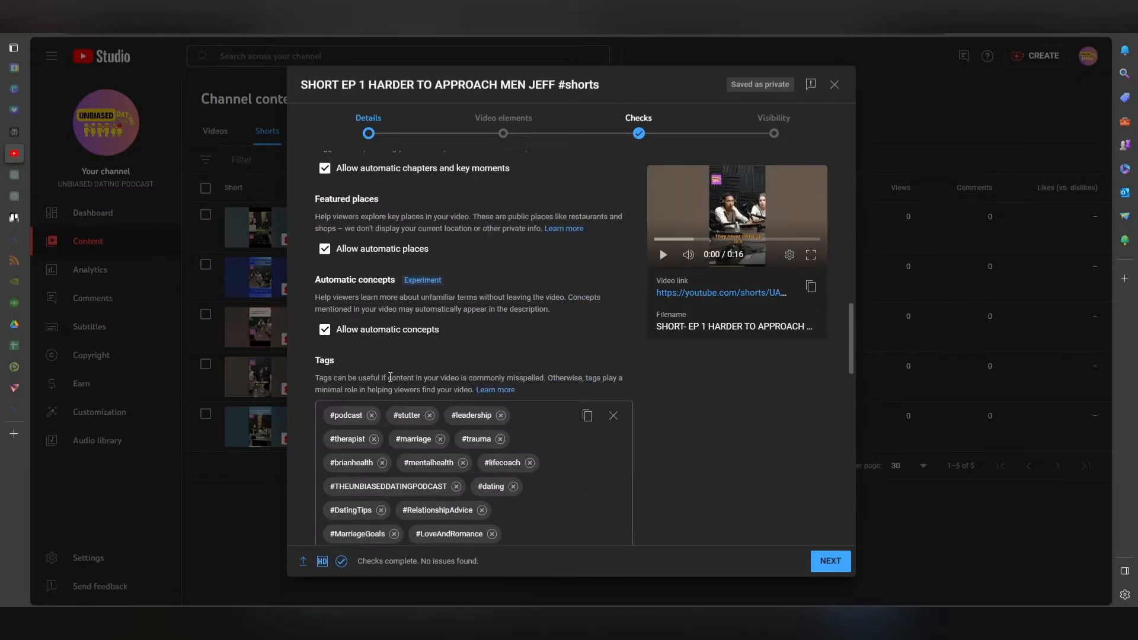
{"action": "scroll", "coordinate": [409, 276], "scroll_direction": "down", "scroll_amount": 2}
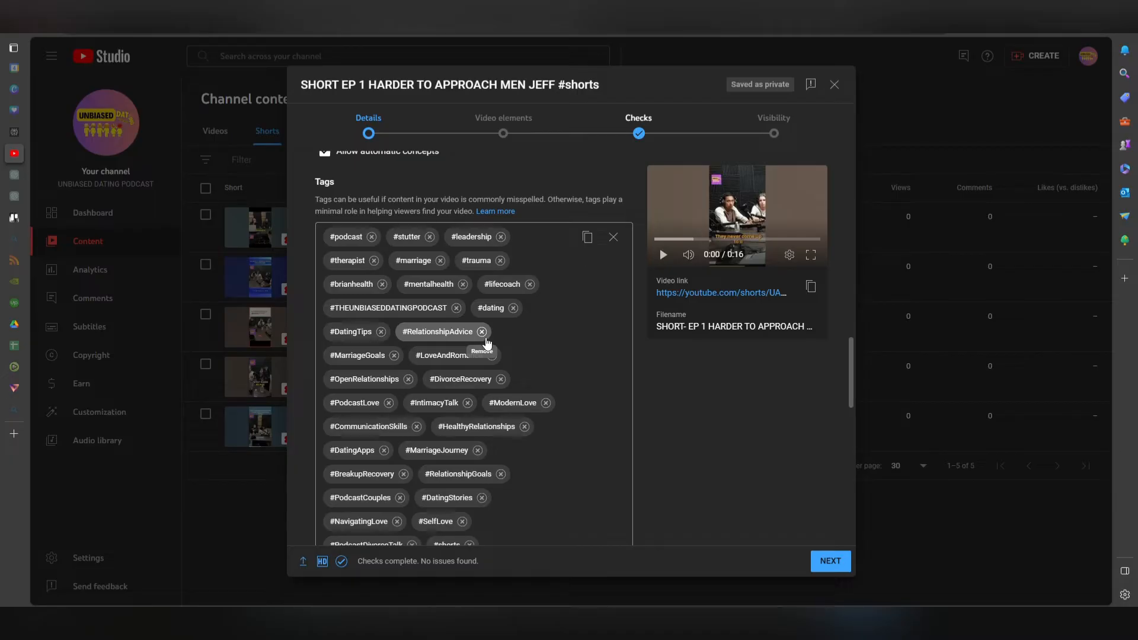
{"action": "scroll", "coordinate": [544, 350], "scroll_direction": "down", "scroll_amount": 3}
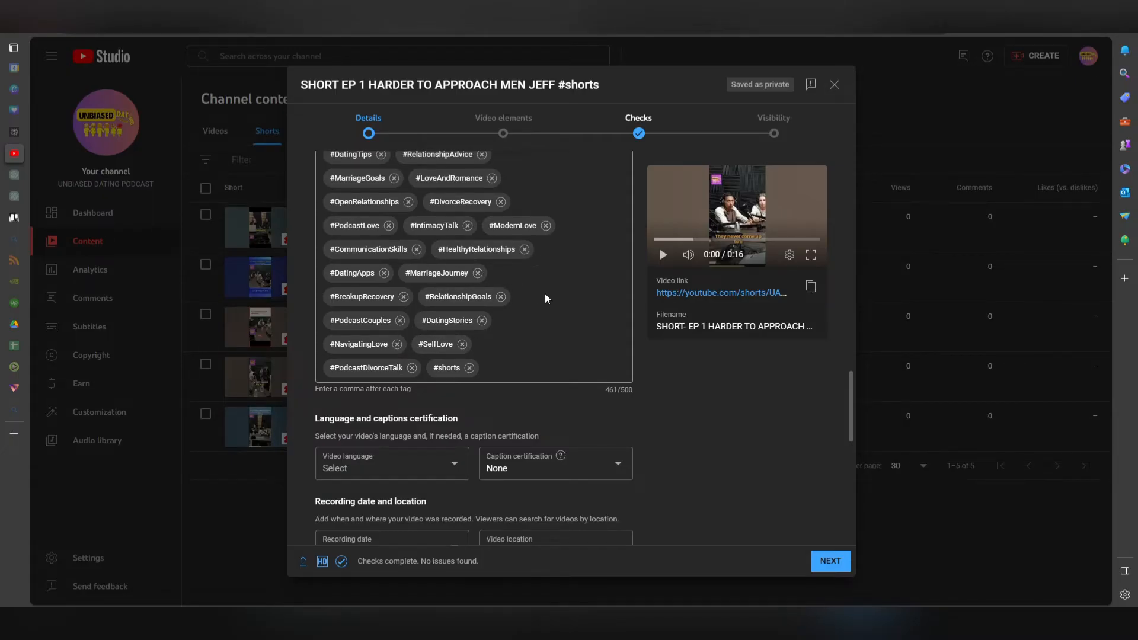
{"action": "scroll", "coordinate": [546, 295], "scroll_direction": "down", "scroll_amount": 2}
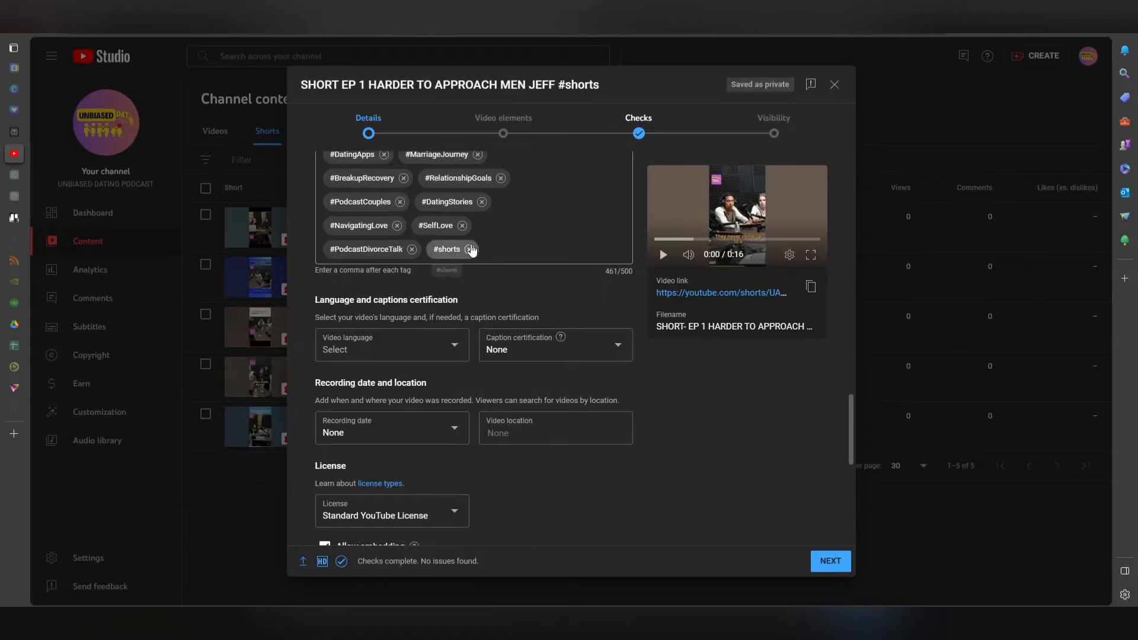
{"action": "scroll", "coordinate": [468, 250], "scroll_direction": "up", "scroll_amount": 4}
{"action": "scroll", "coordinate": [505, 456], "scroll_direction": "up", "scroll_amount": 15}
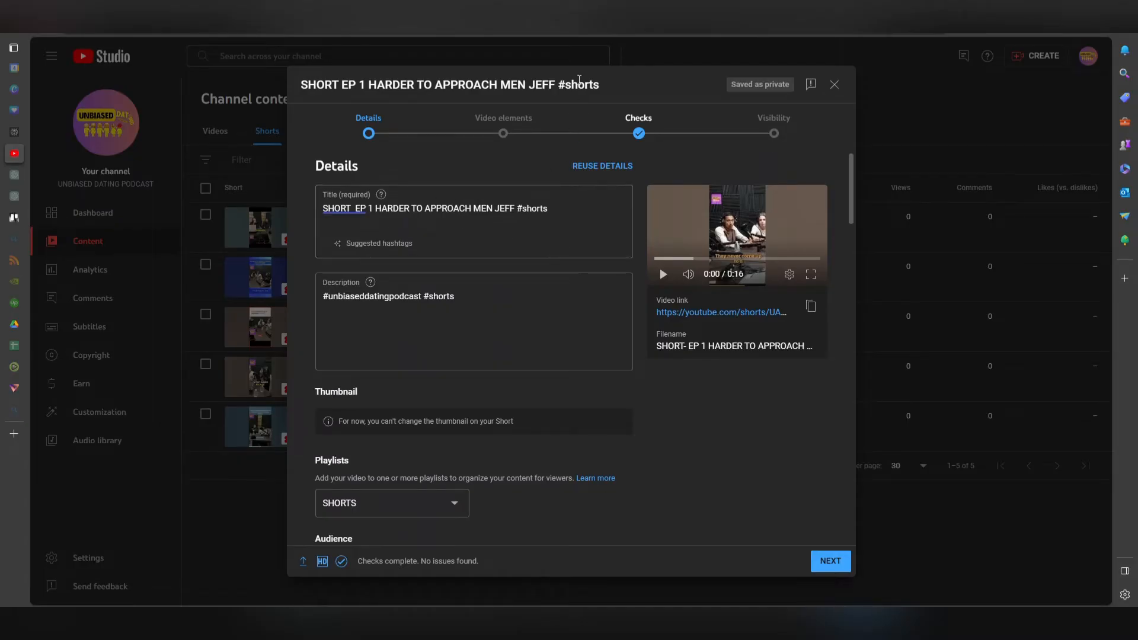
{"action": "scroll", "coordinate": [561, 351], "scroll_direction": "down", "scroll_amount": 10}
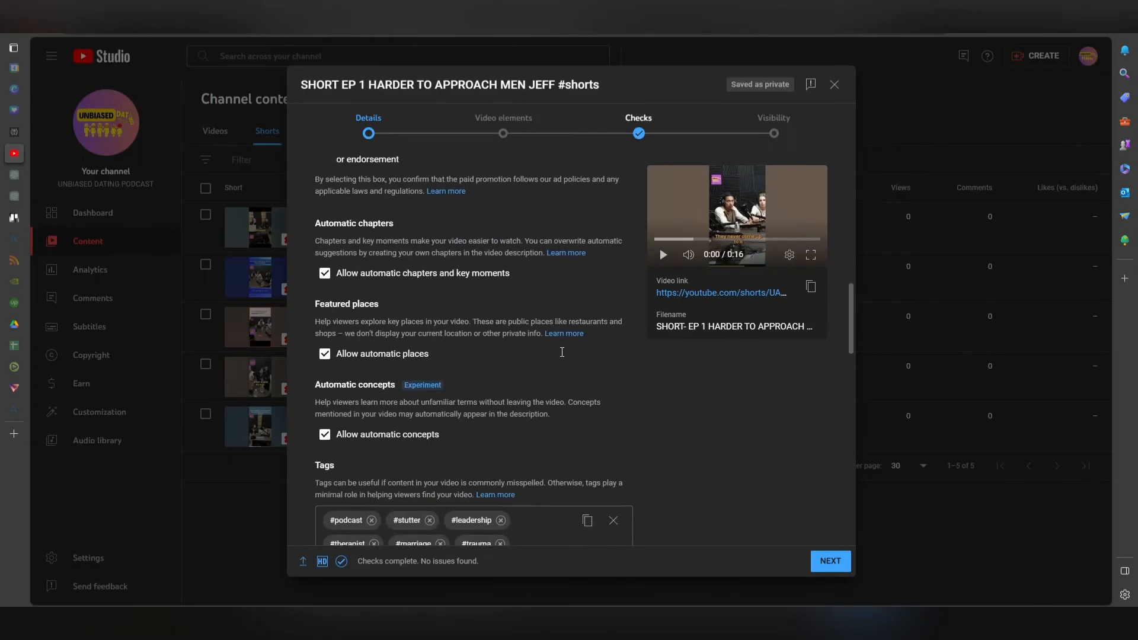
{"action": "scroll", "coordinate": [561, 357], "scroll_direction": "down", "scroll_amount": 10}
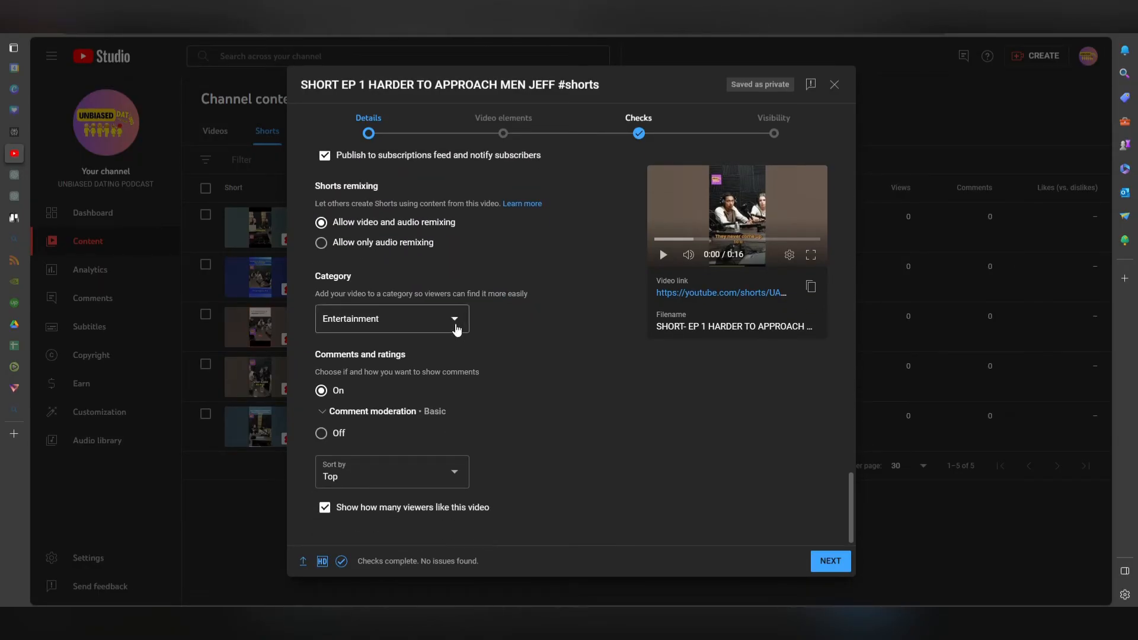
Set the video's category to Entertainment.
{"action": "left_click", "coordinate": [452, 322]}
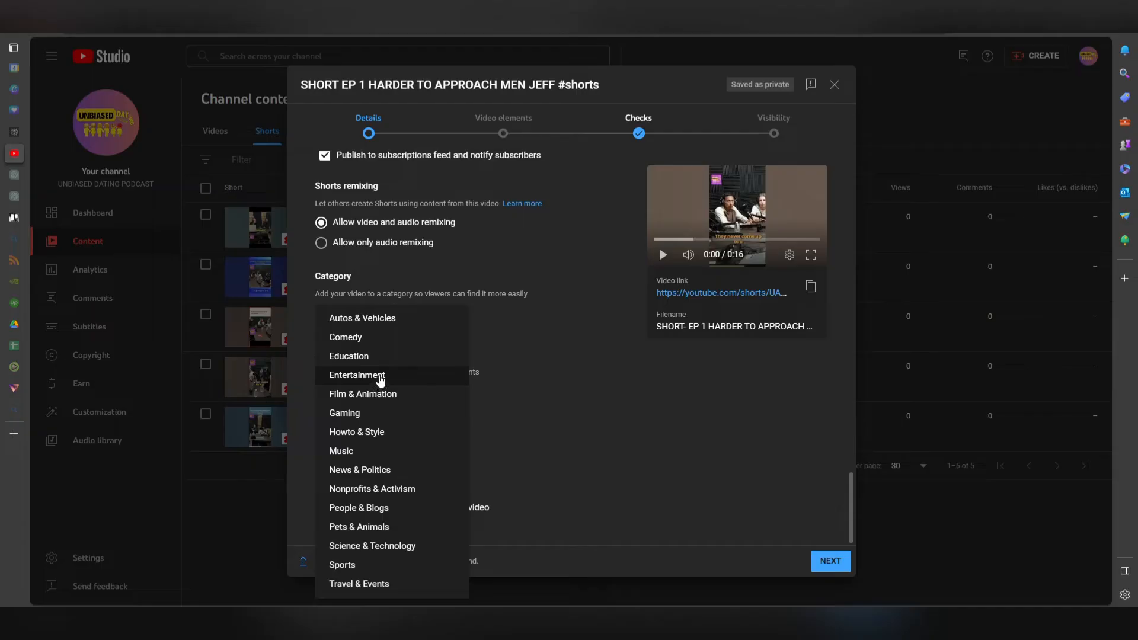
{"action": "left_click", "coordinate": [380, 379]}
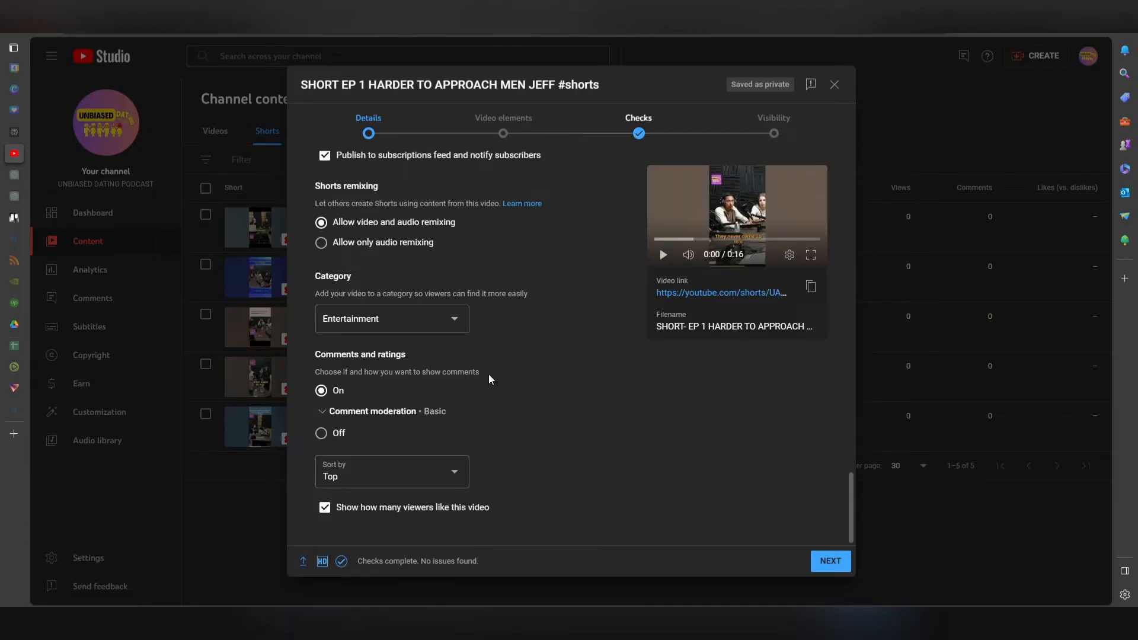
{"action": "left_click", "coordinate": [453, 319]}
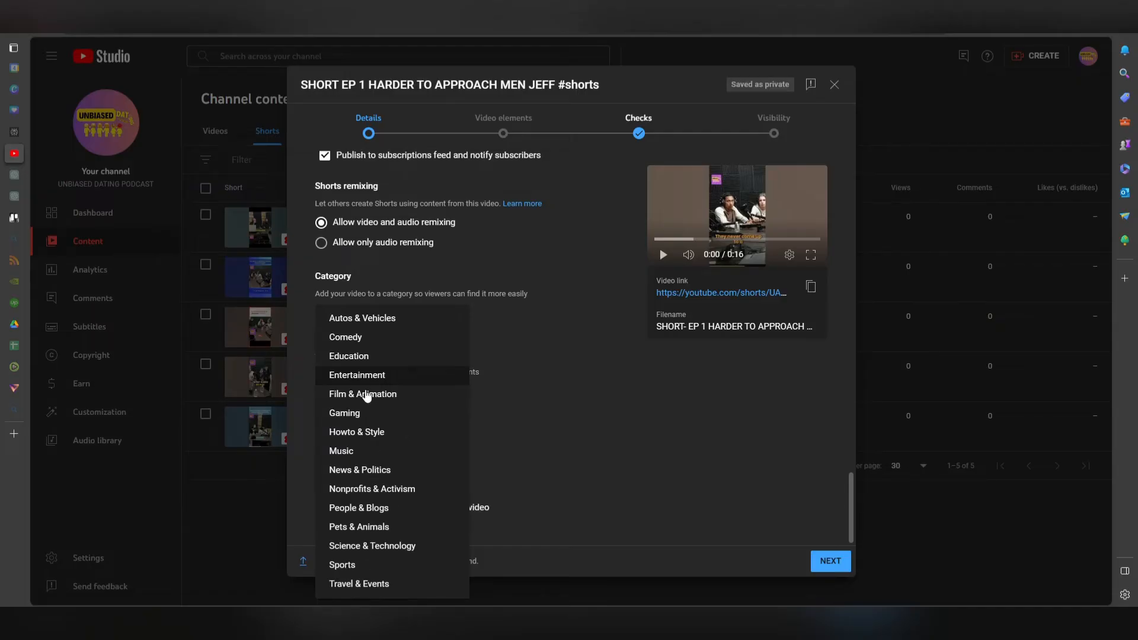
{"action": "left_click", "coordinate": [363, 377]}
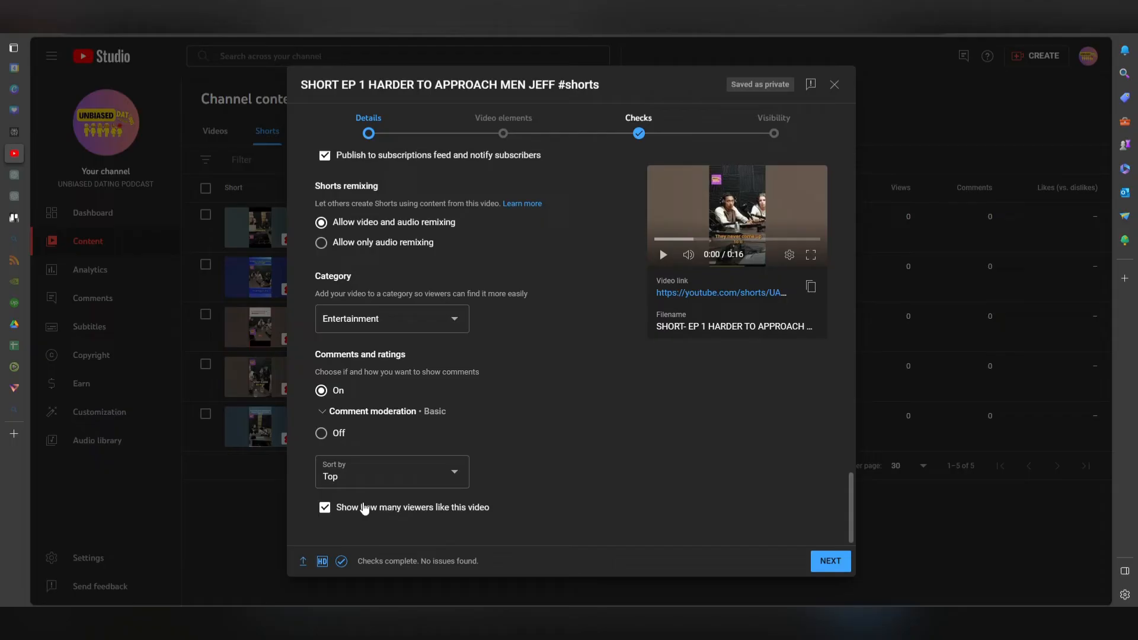
Turn off showing how many viewers like this video and continue to the Video elements stage.
{"action": "left_click", "coordinate": [325, 509]}
{"action": "left_click", "coordinate": [841, 563]}
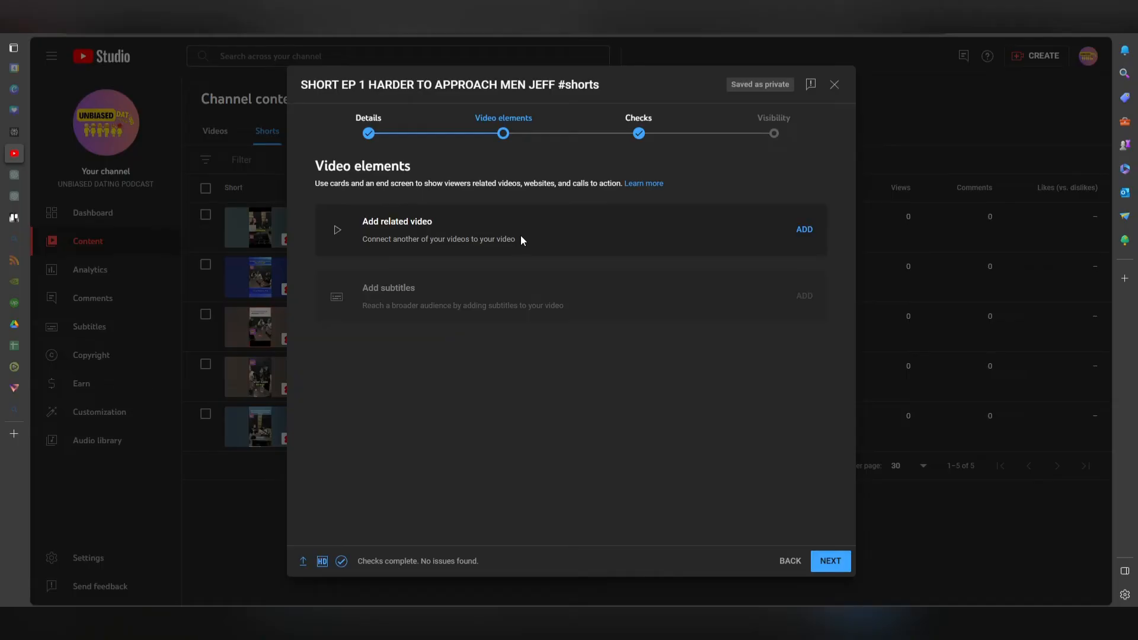
Add SHORT EP 1 HARD TO APPROACH 40 YEARS as the related video.
{"action": "left_click", "coordinate": [804, 230]}
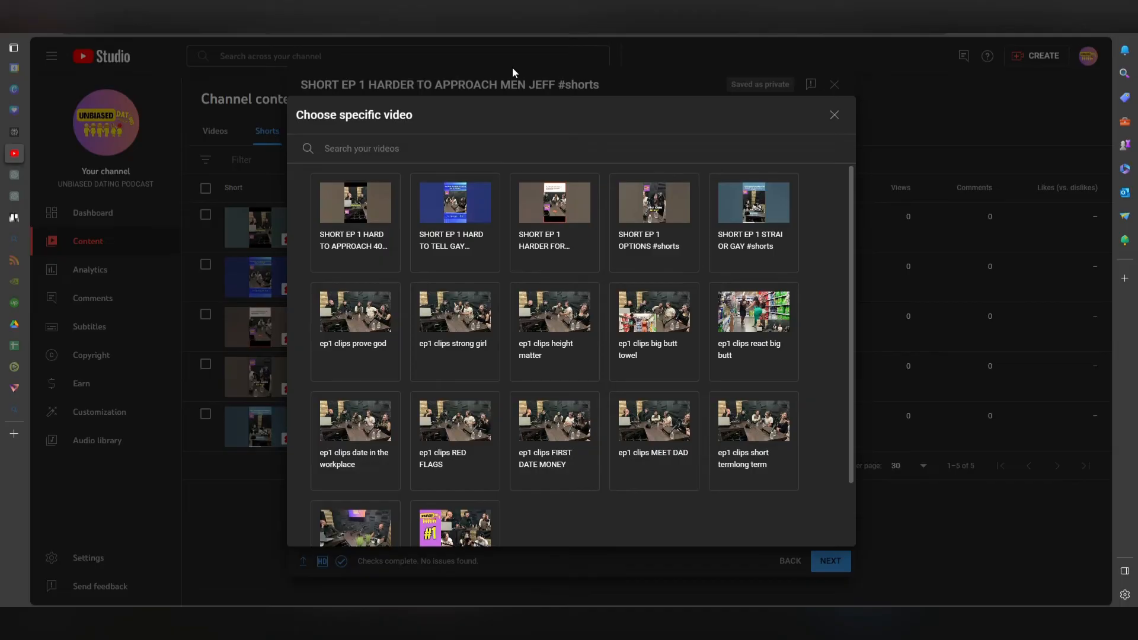
{"action": "left_click", "coordinate": [372, 211]}
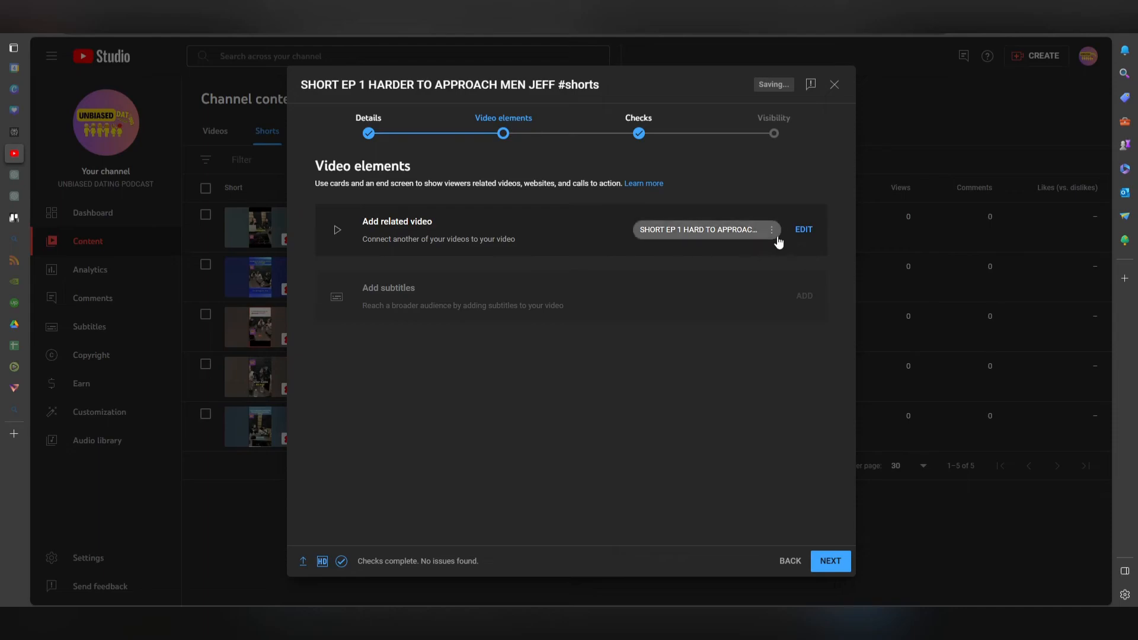
{"action": "left_click", "coordinate": [803, 232]}
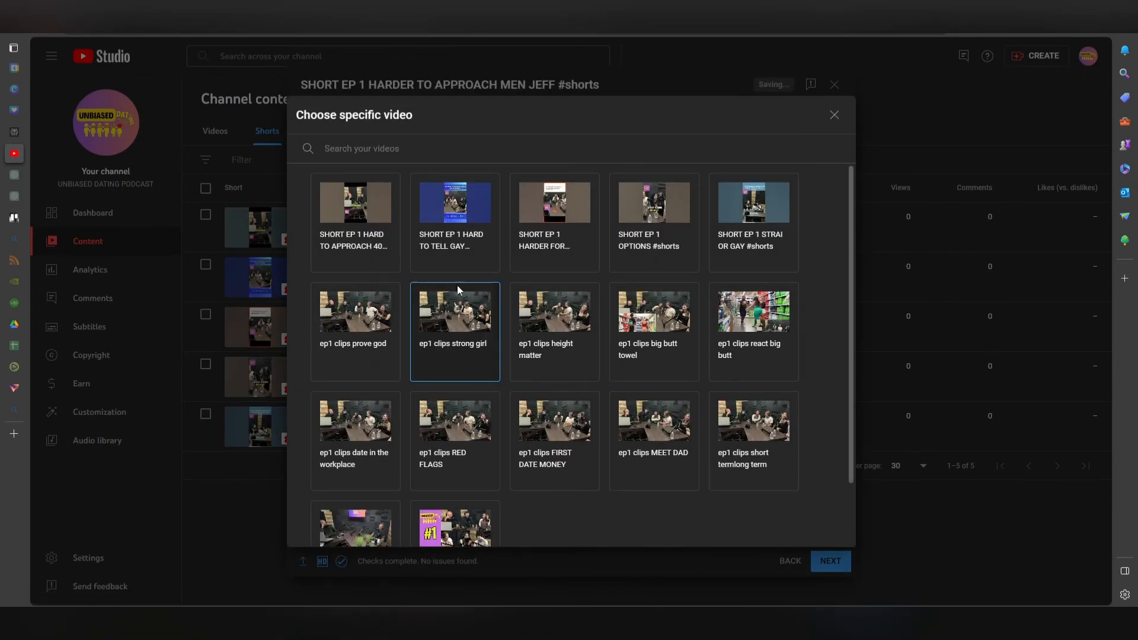
{"action": "left_click", "coordinate": [837, 115]}
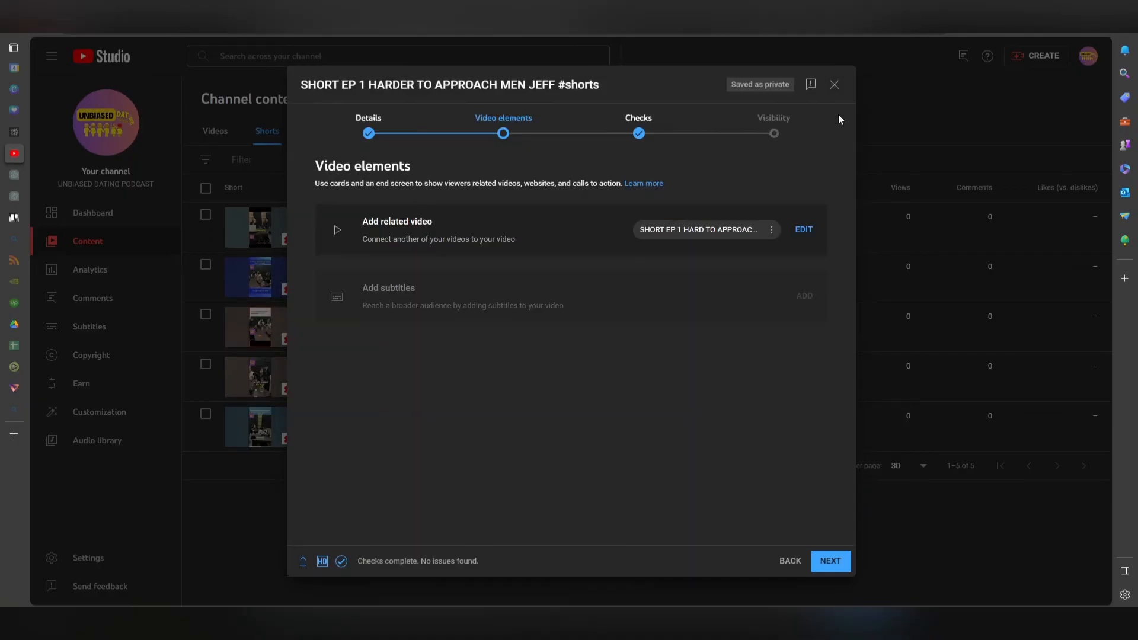
Continue past the checks to visibility, set the short to Unlisted instead of scheduling it, and save.
{"action": "left_click", "coordinate": [830, 568]}
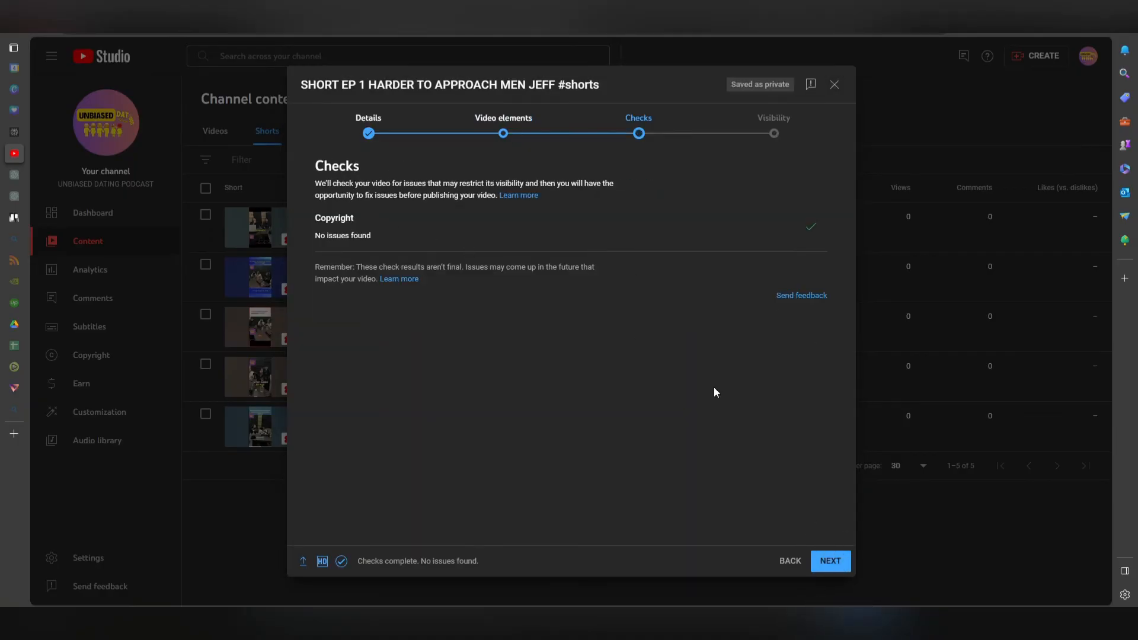
{"action": "left_click", "coordinate": [830, 562]}
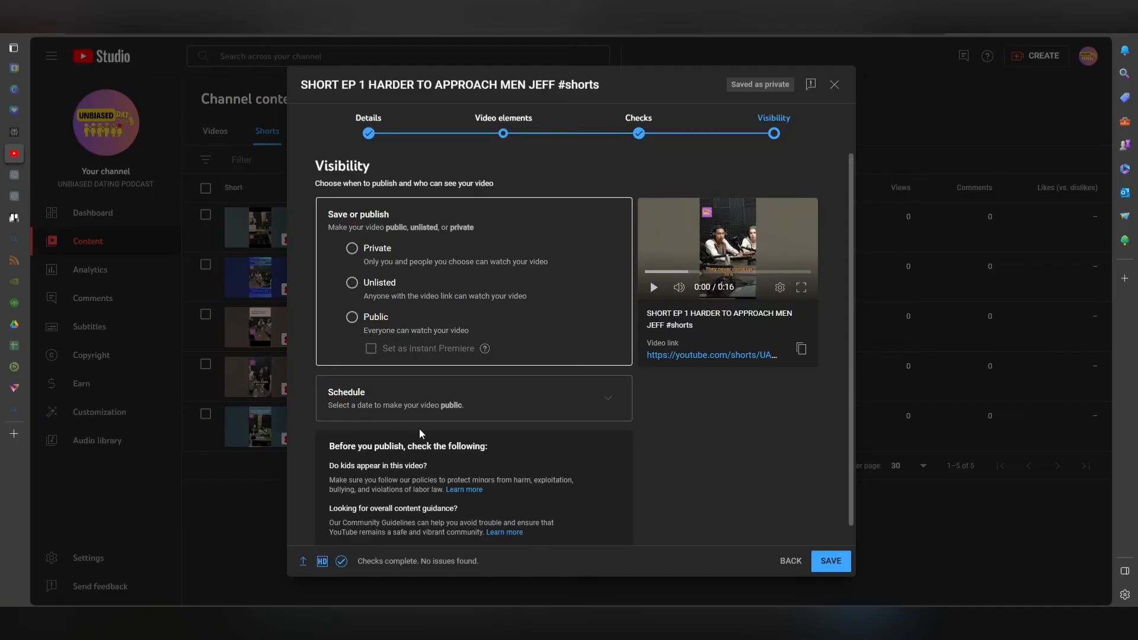
{"action": "left_click", "coordinate": [596, 402]}
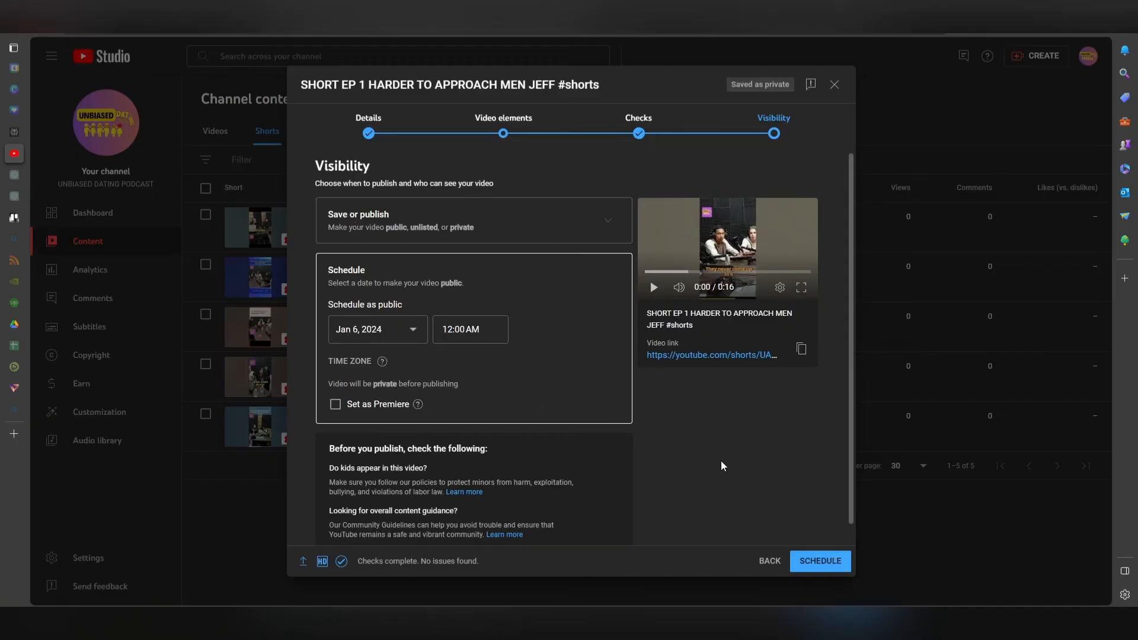
{"action": "left_click", "coordinate": [608, 222]}
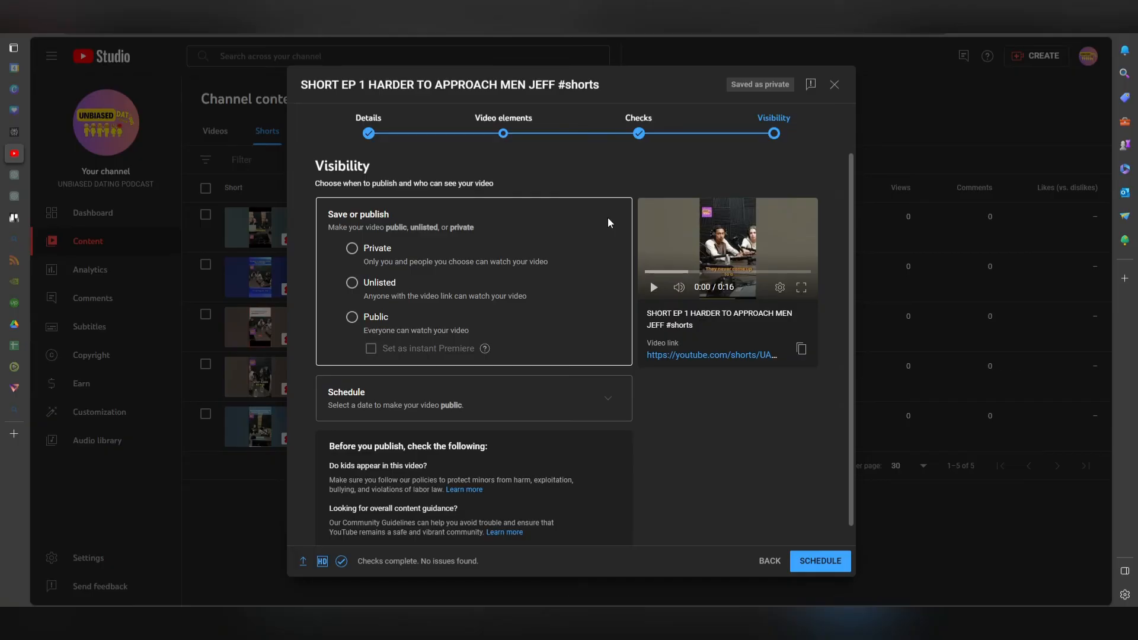
{"action": "left_click", "coordinate": [351, 251]}
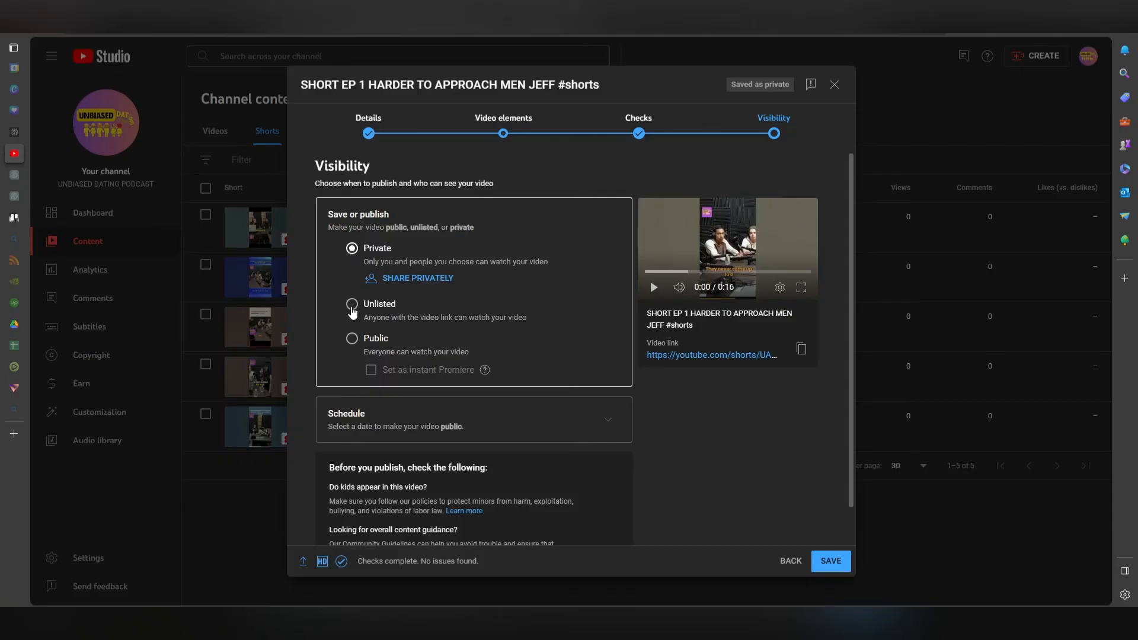
{"action": "left_click", "coordinate": [352, 304]}
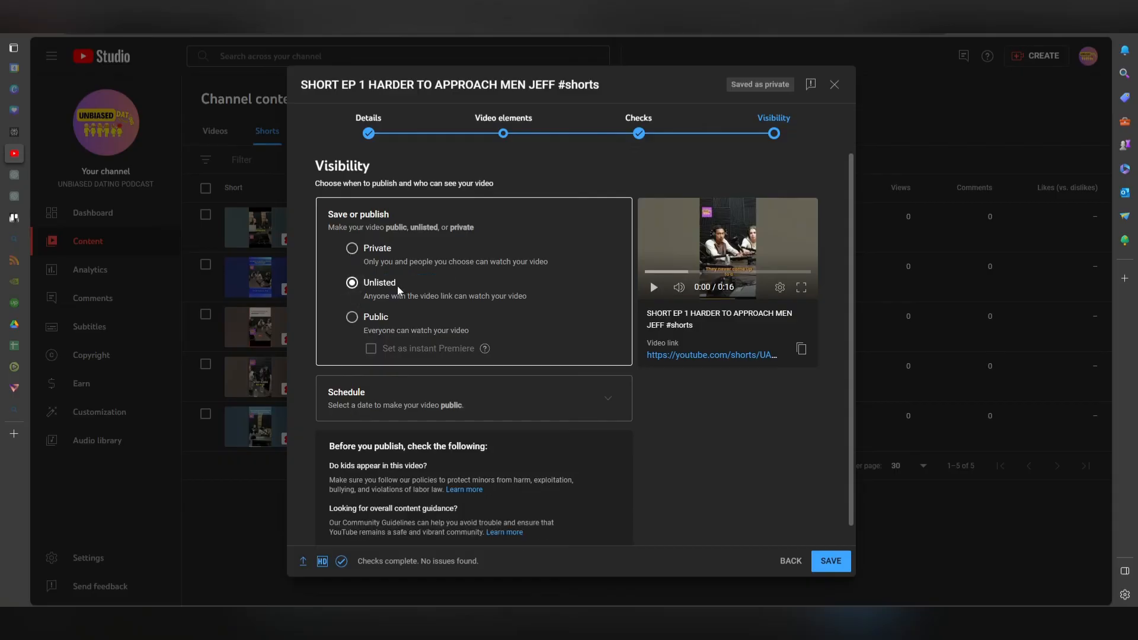
{"action": "left_click", "coordinate": [842, 556]}
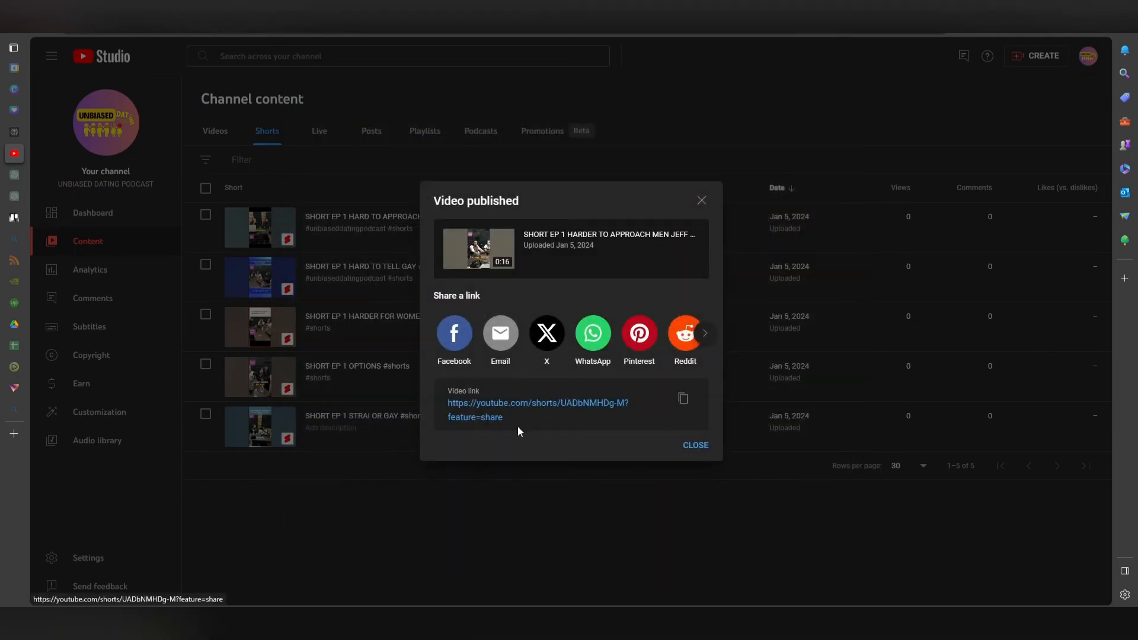
Close the published dialog and start a new upload of the video file SHORT- EP 1 CAYDEN APPROACH MEN.
{"action": "left_click", "coordinate": [697, 446]}
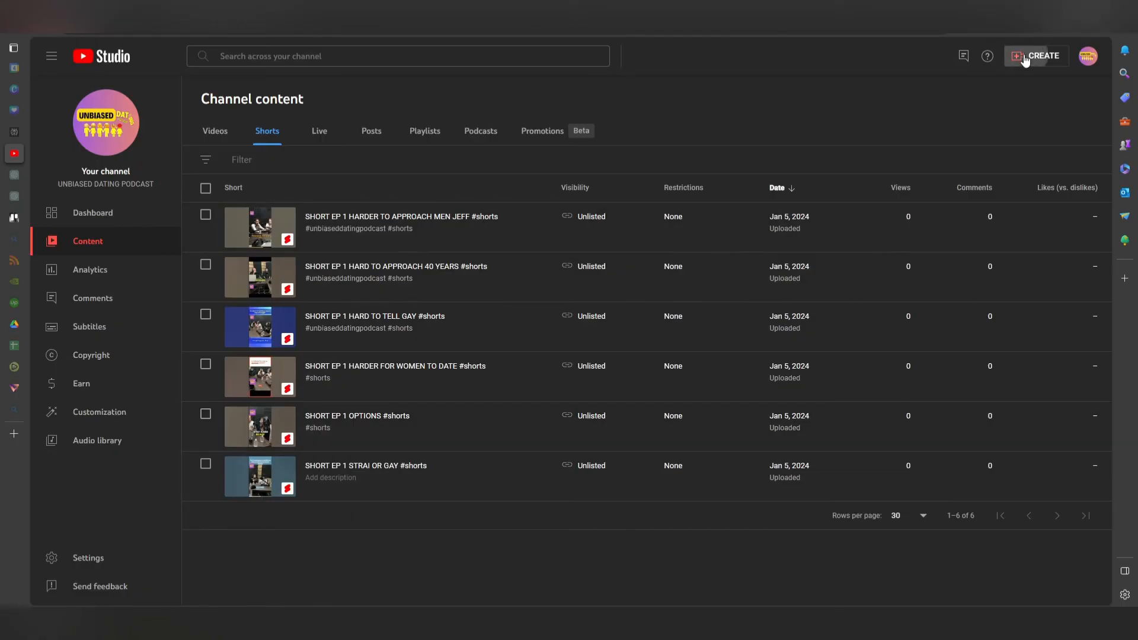
{"action": "left_click", "coordinate": [1038, 56]}
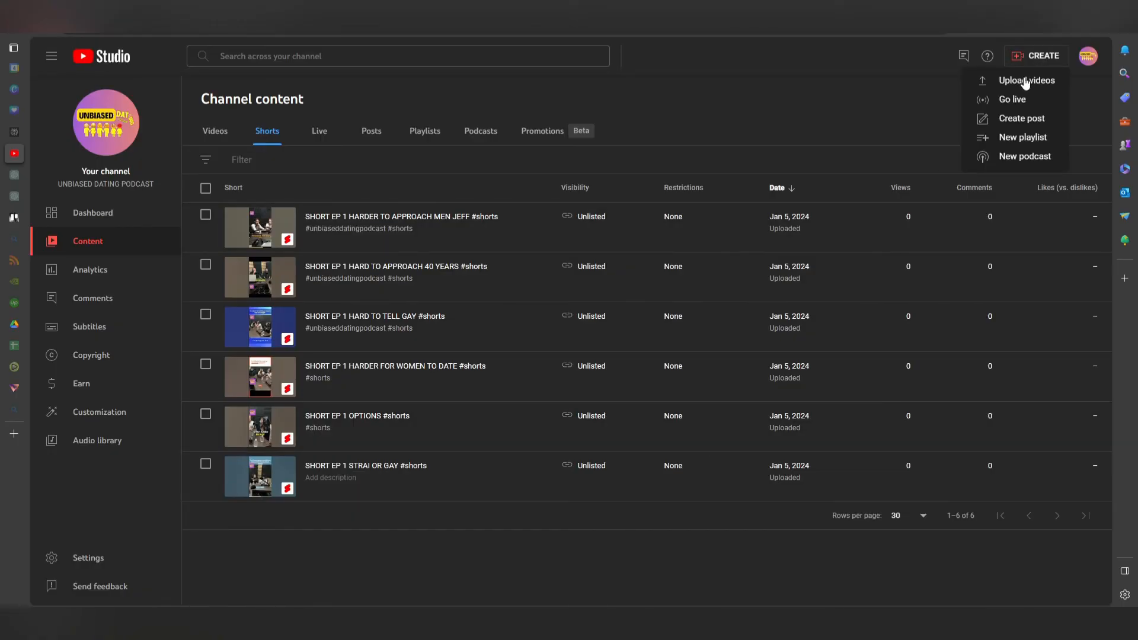
{"action": "left_click", "coordinate": [1025, 81]}
{"action": "left_click", "coordinate": [587, 392]}
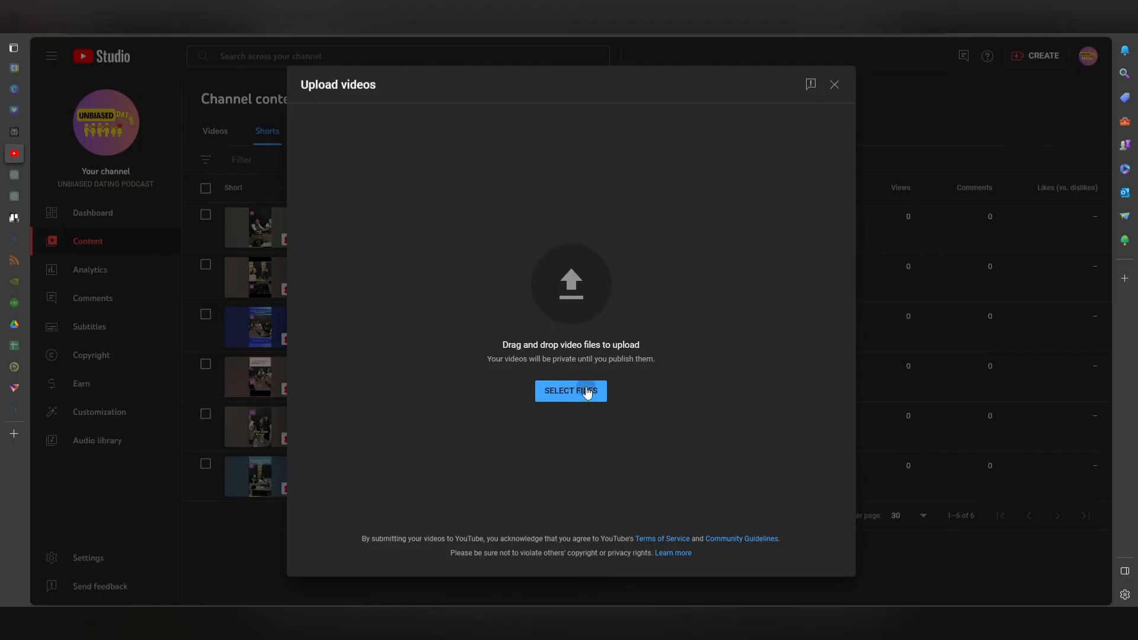
{"action": "left_click", "coordinate": [214, 107]}
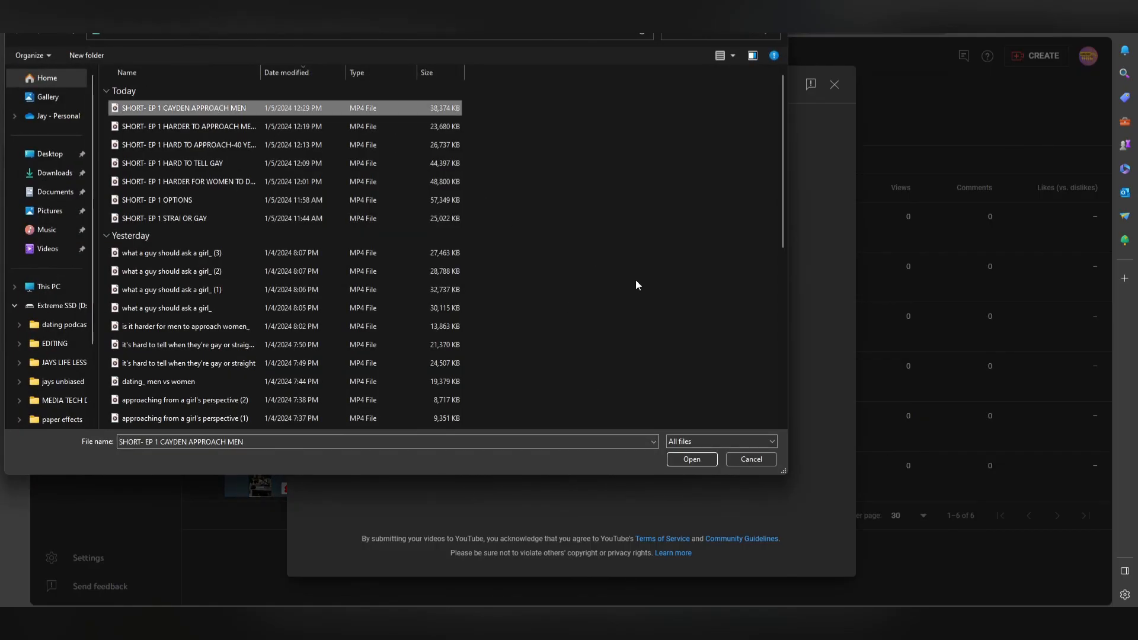
{"action": "left_click", "coordinate": [695, 461]}
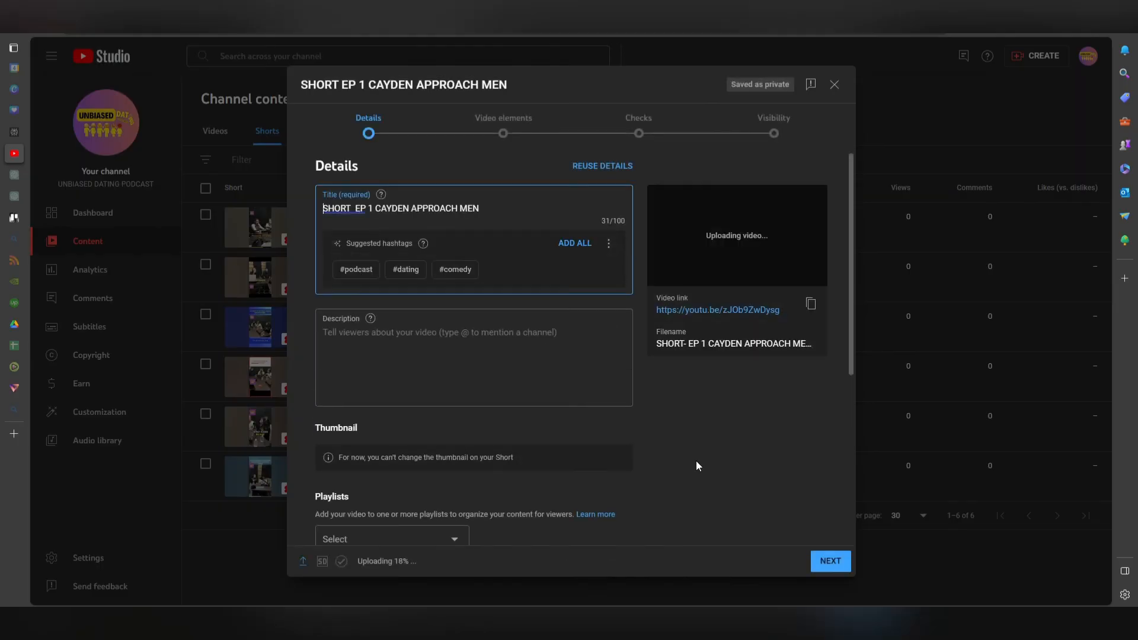
Reuse the details of SHORT EP 1 HARDER TO APPROACH MEN JEFF, excluding its title.
{"action": "left_click", "coordinate": [591, 166]}
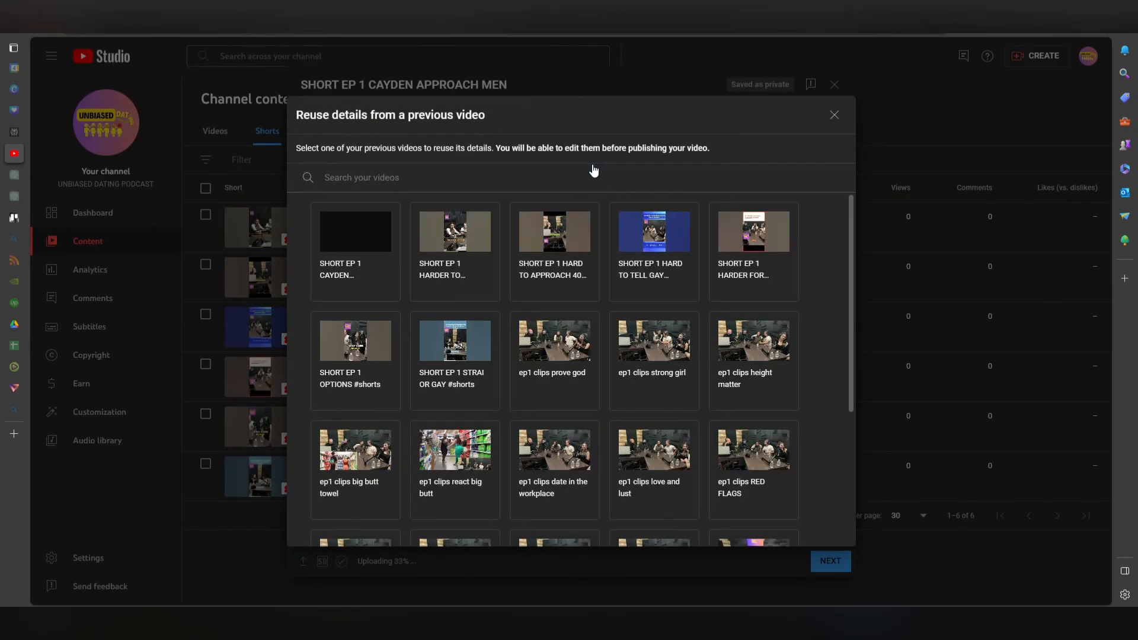
{"action": "left_click", "coordinate": [448, 240]}
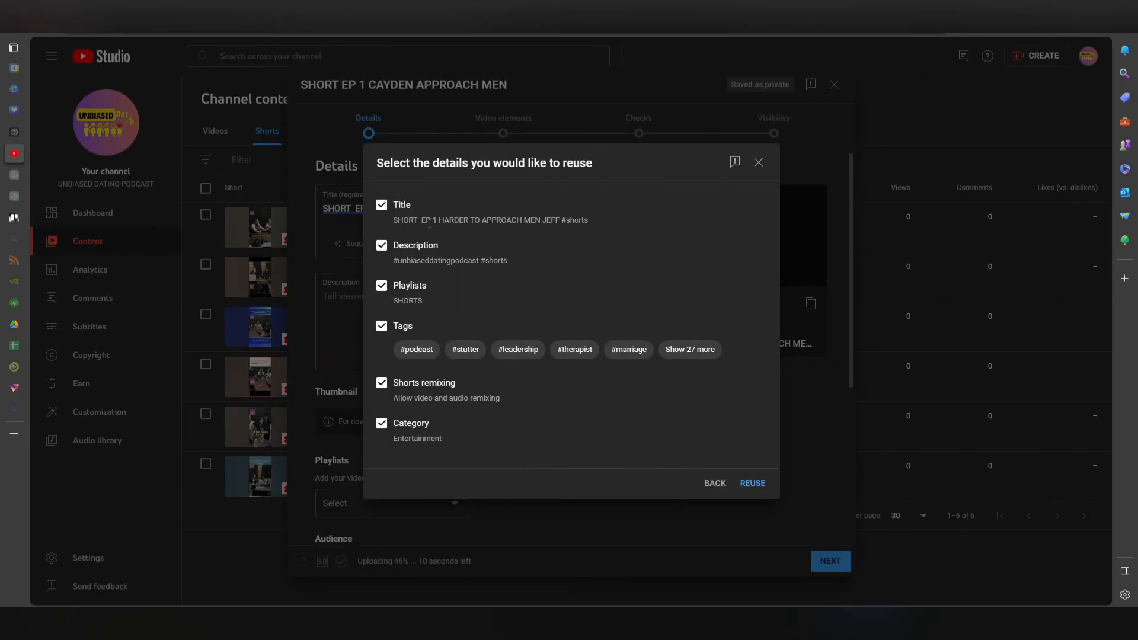
{"action": "left_click", "coordinate": [381, 206]}
{"action": "left_click", "coordinate": [758, 483]}
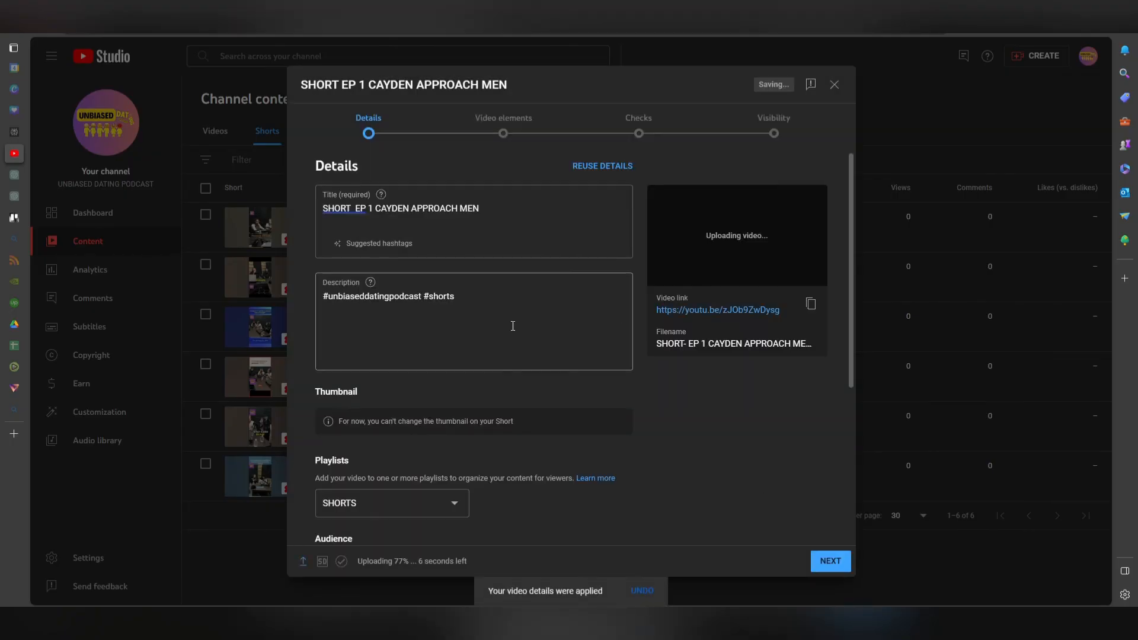
Show more options, turn off showing how many viewers like this video, and continue to Video elements.
{"action": "scroll", "coordinate": [487, 325], "scroll_direction": "down", "scroll_amount": 4}
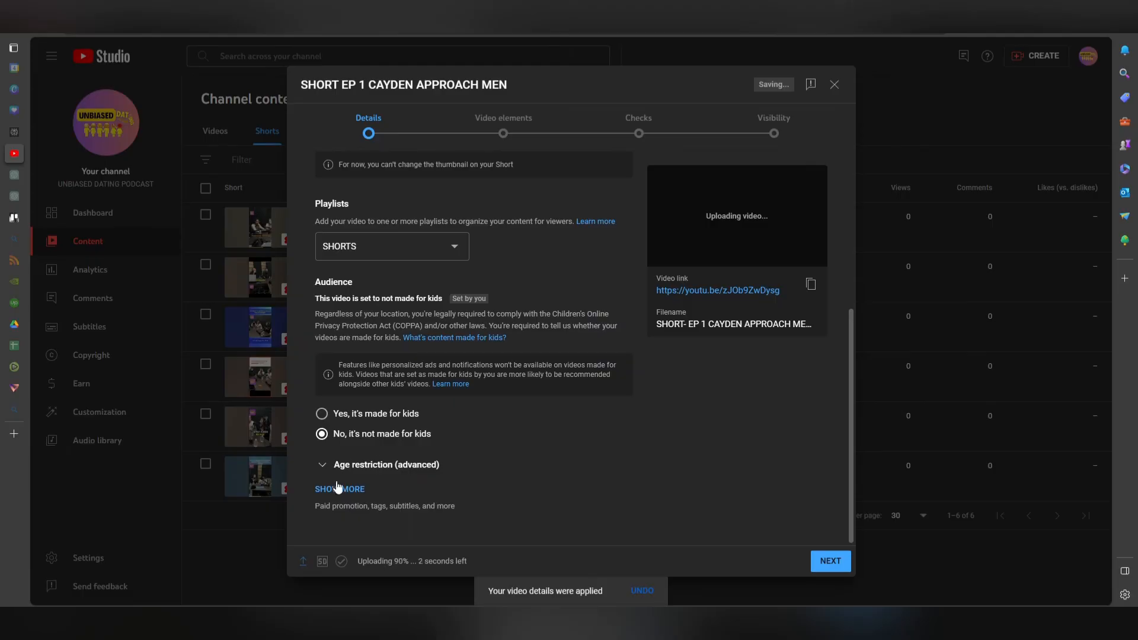
{"action": "left_click", "coordinate": [338, 488]}
{"action": "scroll", "coordinate": [390, 428], "scroll_direction": "down", "scroll_amount": 10}
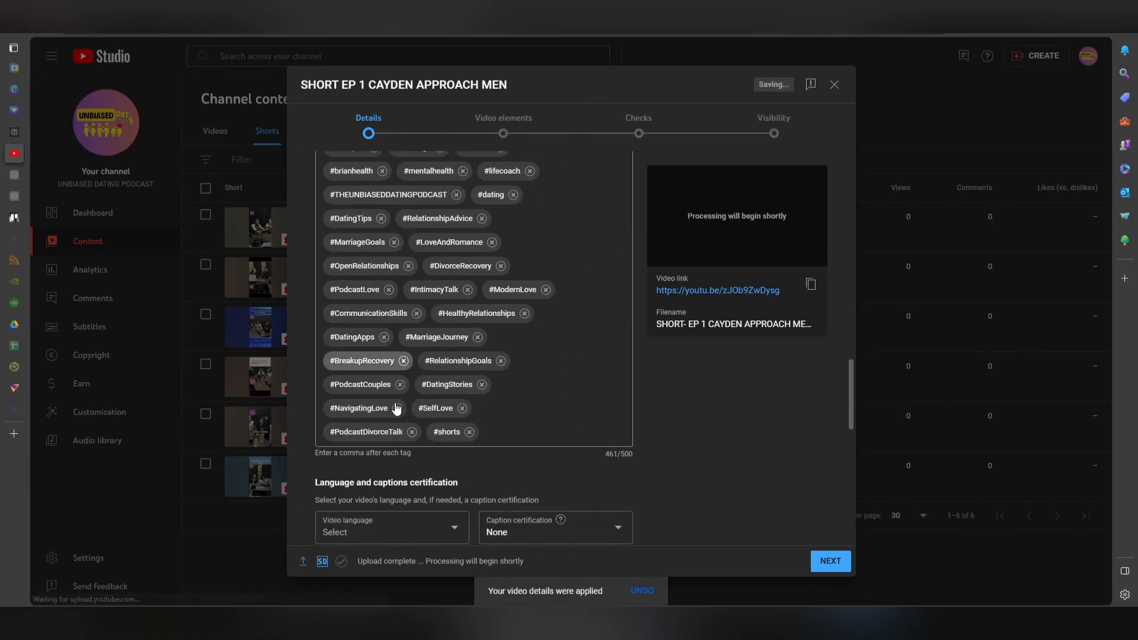
{"action": "scroll", "coordinate": [396, 406], "scroll_direction": "down", "scroll_amount": 5}
{"action": "scroll", "coordinate": [415, 374], "scroll_direction": "down", "scroll_amount": 4}
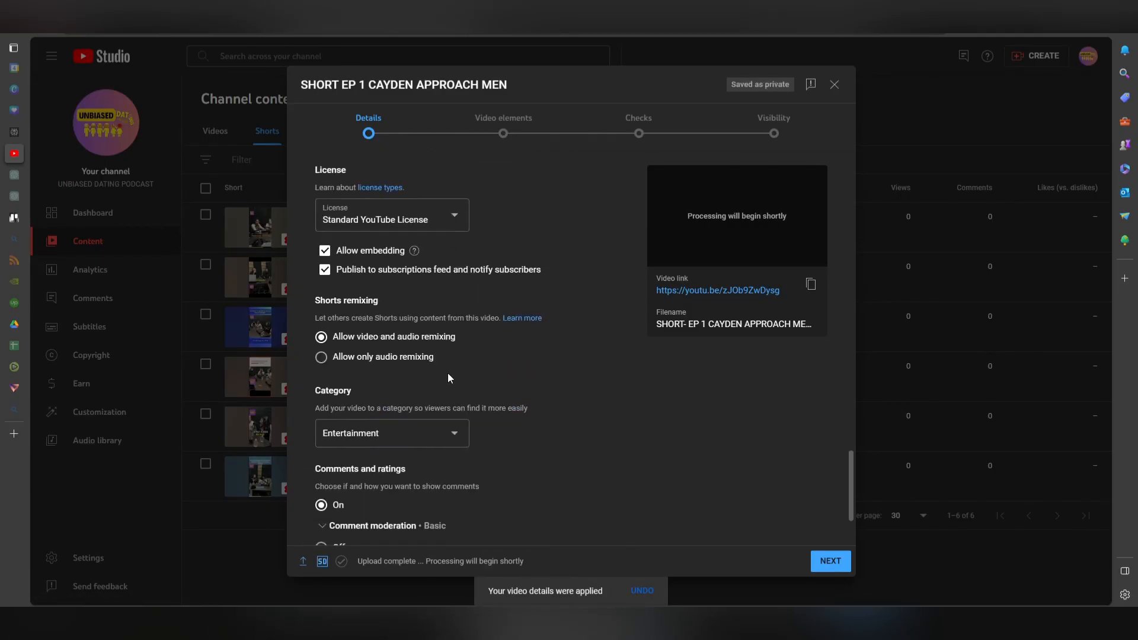
{"action": "scroll", "coordinate": [448, 378], "scroll_direction": "down", "scroll_amount": 2}
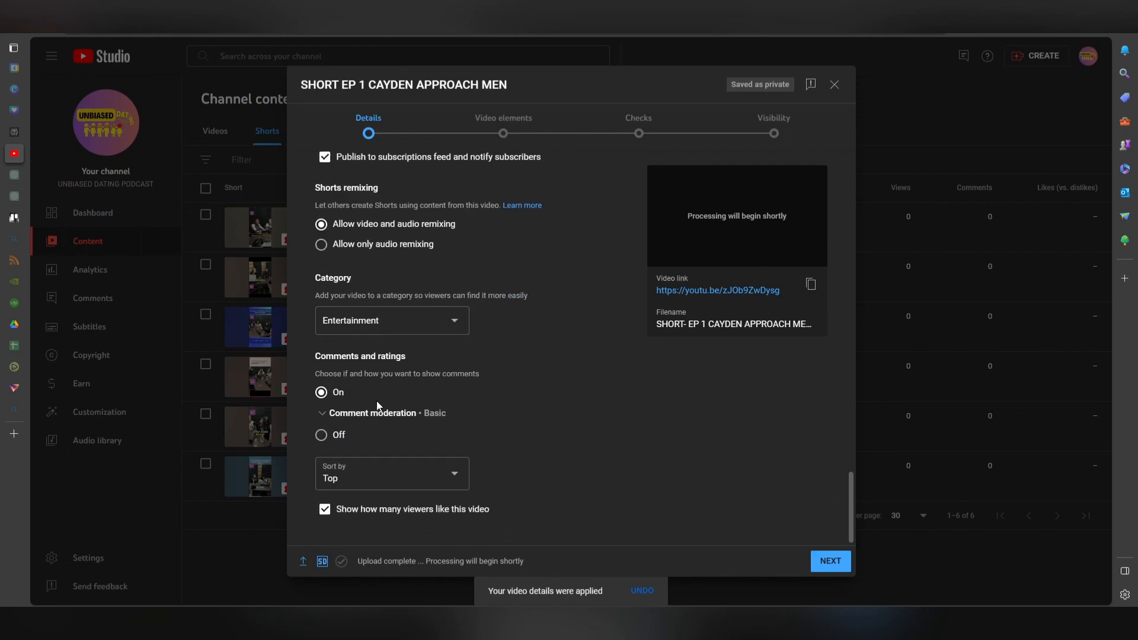
{"action": "left_click", "coordinate": [325, 508]}
{"action": "left_click", "coordinate": [829, 561]}
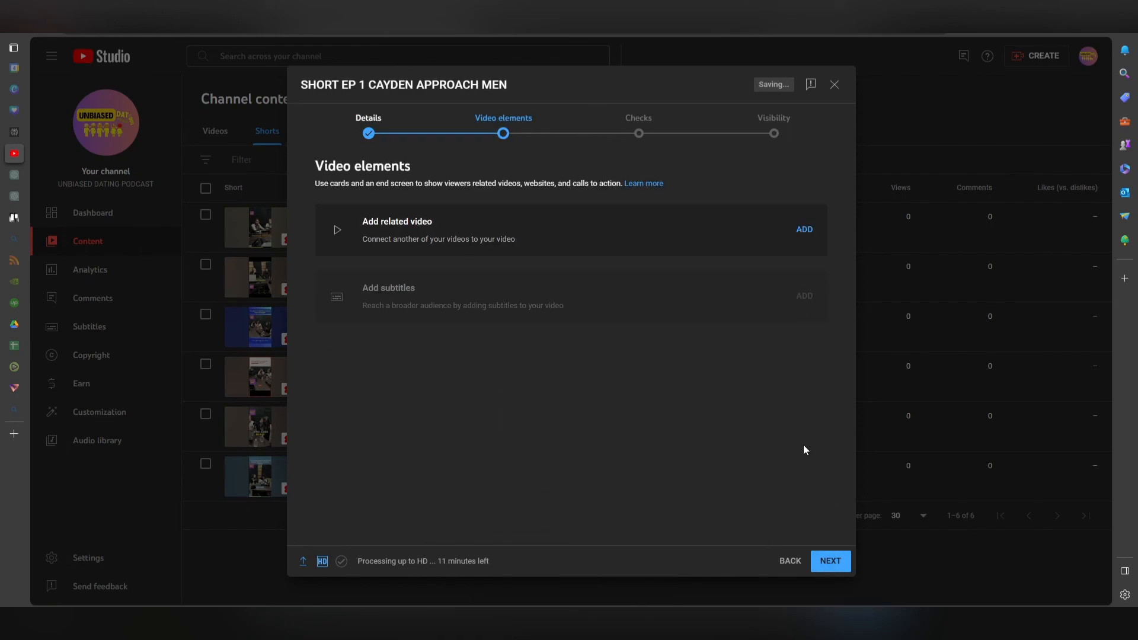
Skip ahead to visibility, publish the short as Unlisted, and close the published dialog.
{"action": "left_click", "coordinate": [833, 563]}
{"action": "left_click", "coordinate": [833, 563]}
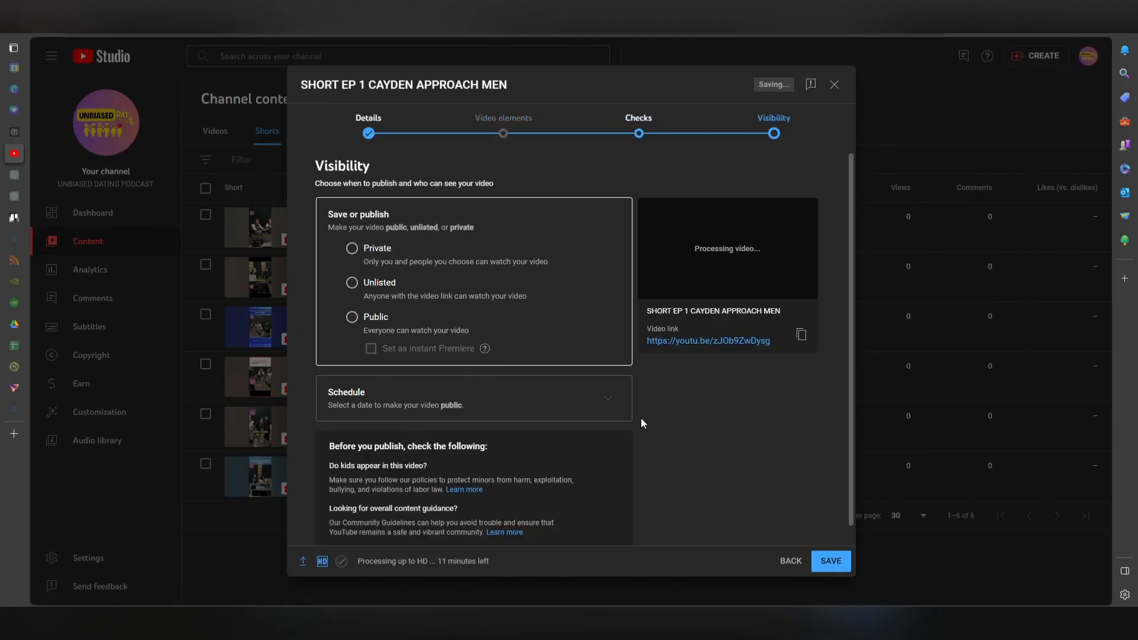
{"action": "left_click", "coordinate": [353, 283]}
{"action": "left_click", "coordinate": [840, 565]}
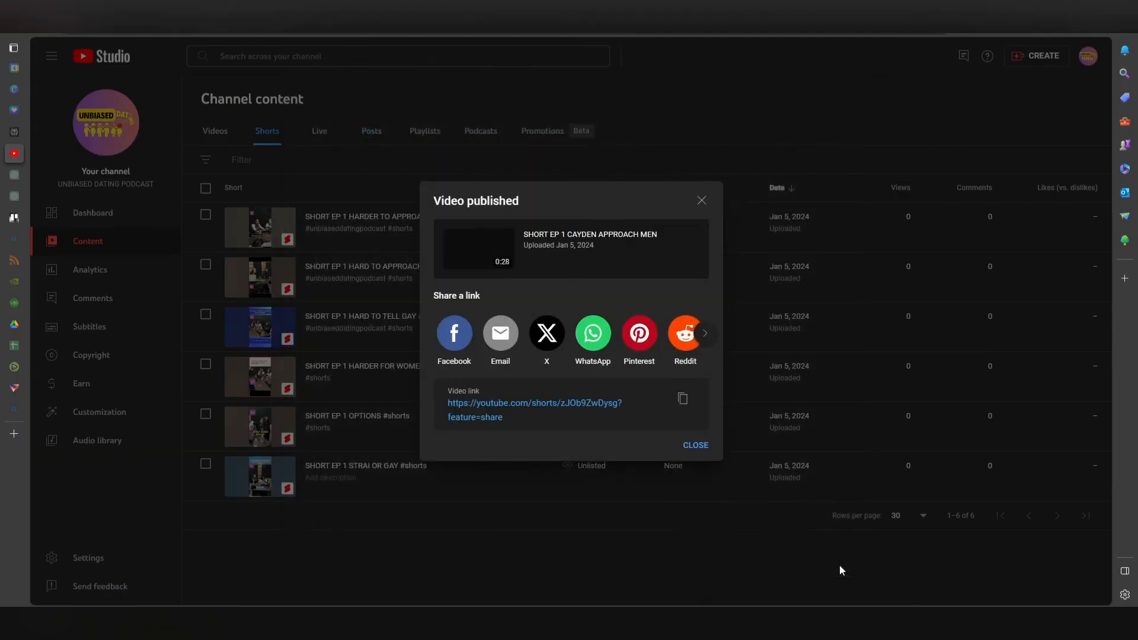
{"action": "left_click", "coordinate": [699, 444]}
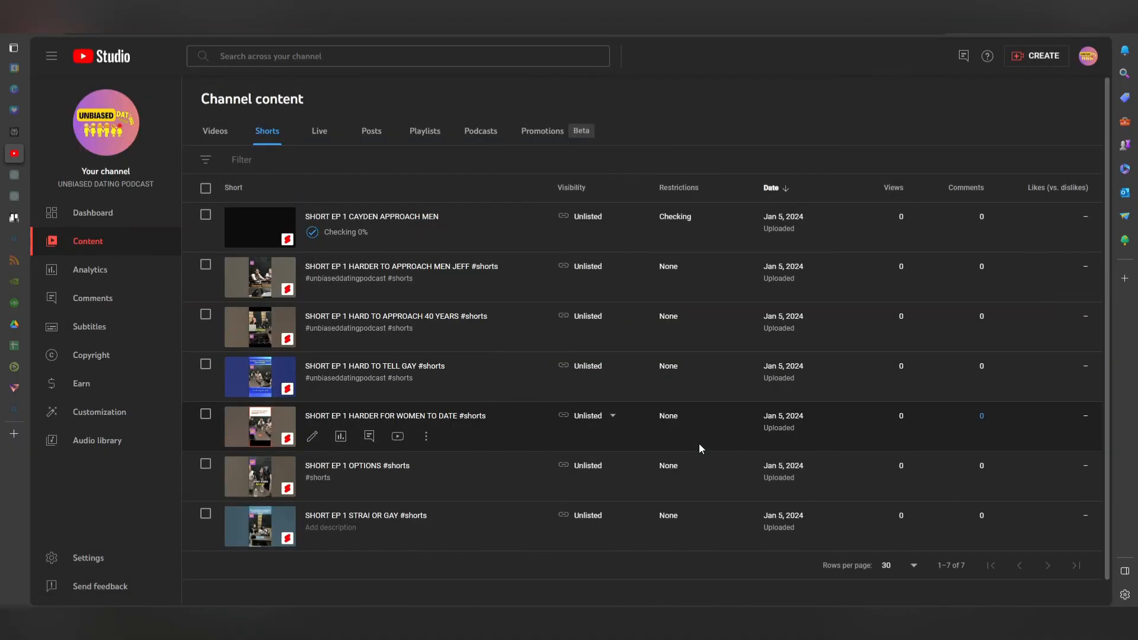